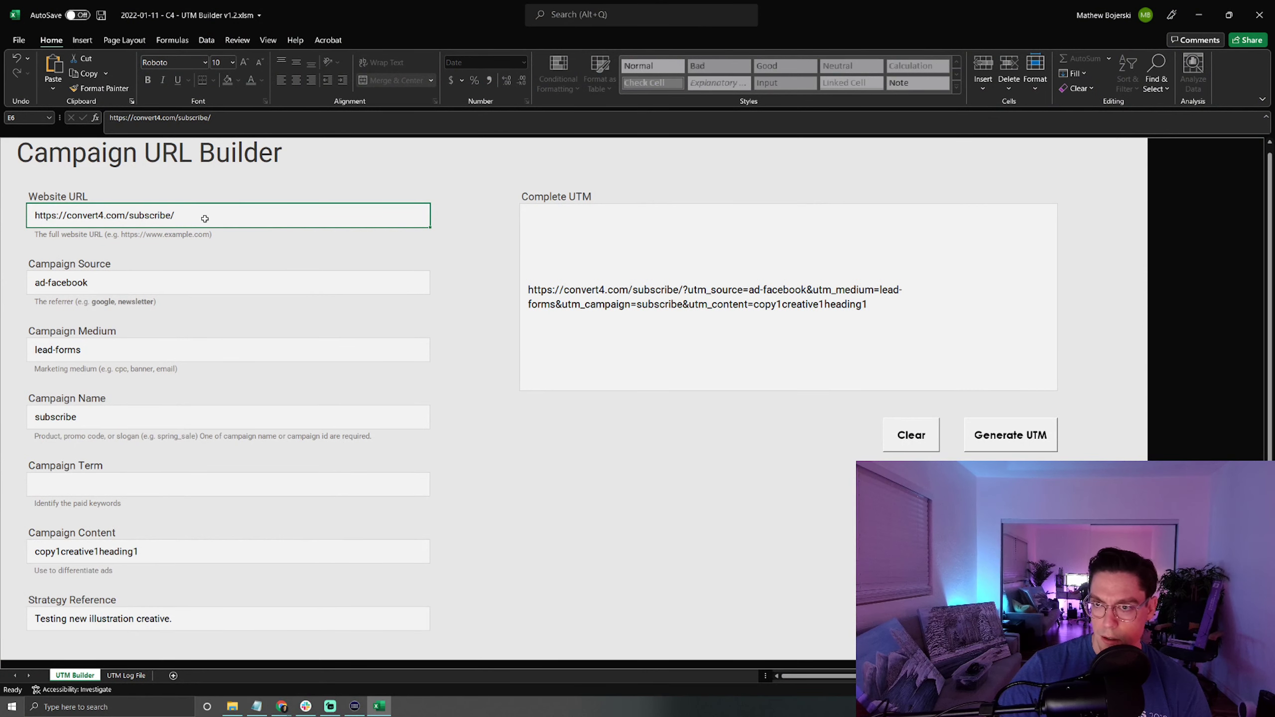
Leave the old Website URL entry untouched and clear all builder fields and the Complete UTM box.
{"action": "scroll", "coordinate": [258, 240], "scroll_direction": "up", "scroll_amount": 1}
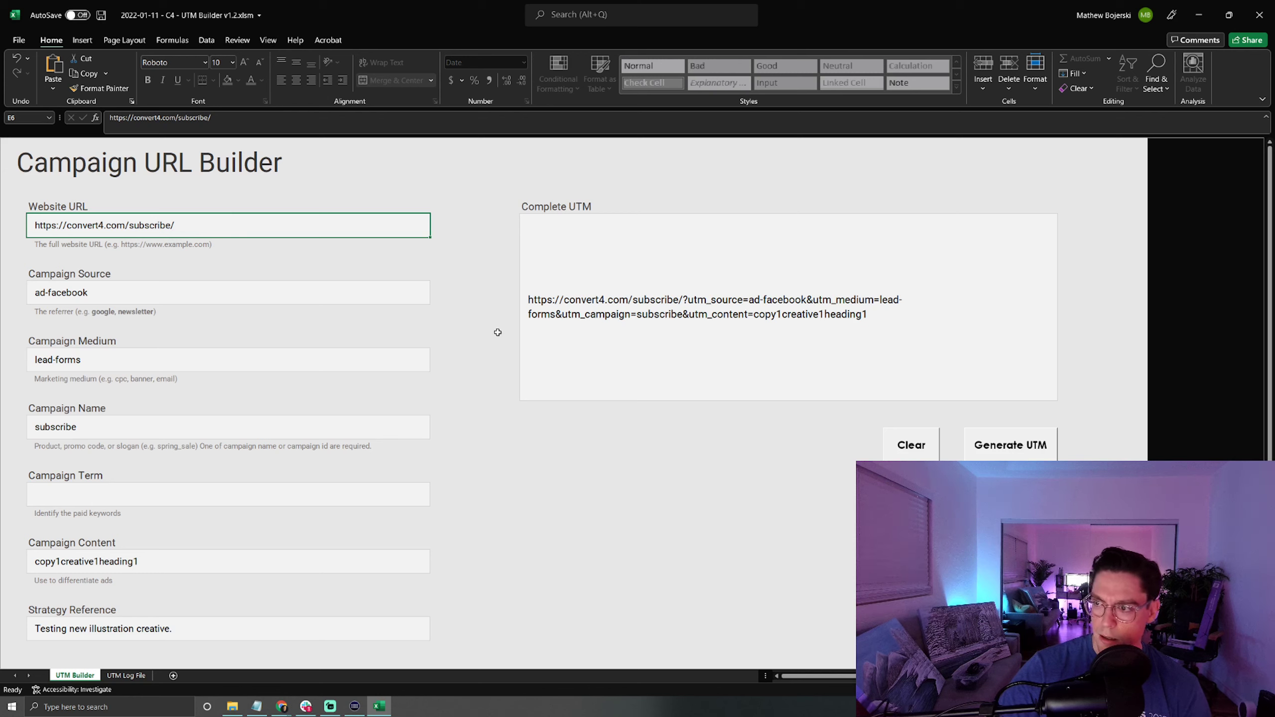
{"action": "left_click", "coordinate": [193, 288]}
{"action": "left_click", "coordinate": [257, 229]}
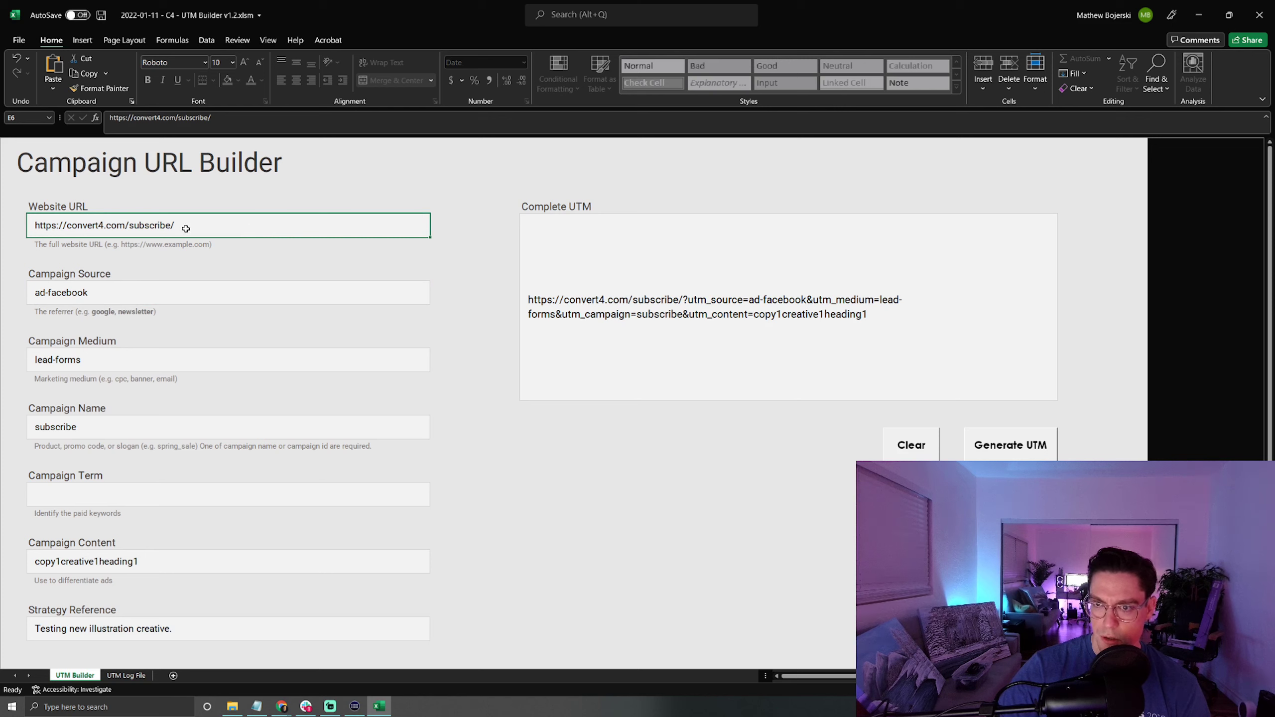
{"action": "double_click", "coordinate": [186, 227]}
{"action": "left_click_drag", "start_coordinate": [183, 225], "coordinate": [36, 226]}
{"action": "key", "text": "ctrl+c"}
{"action": "left_click", "coordinate": [431, 257]}
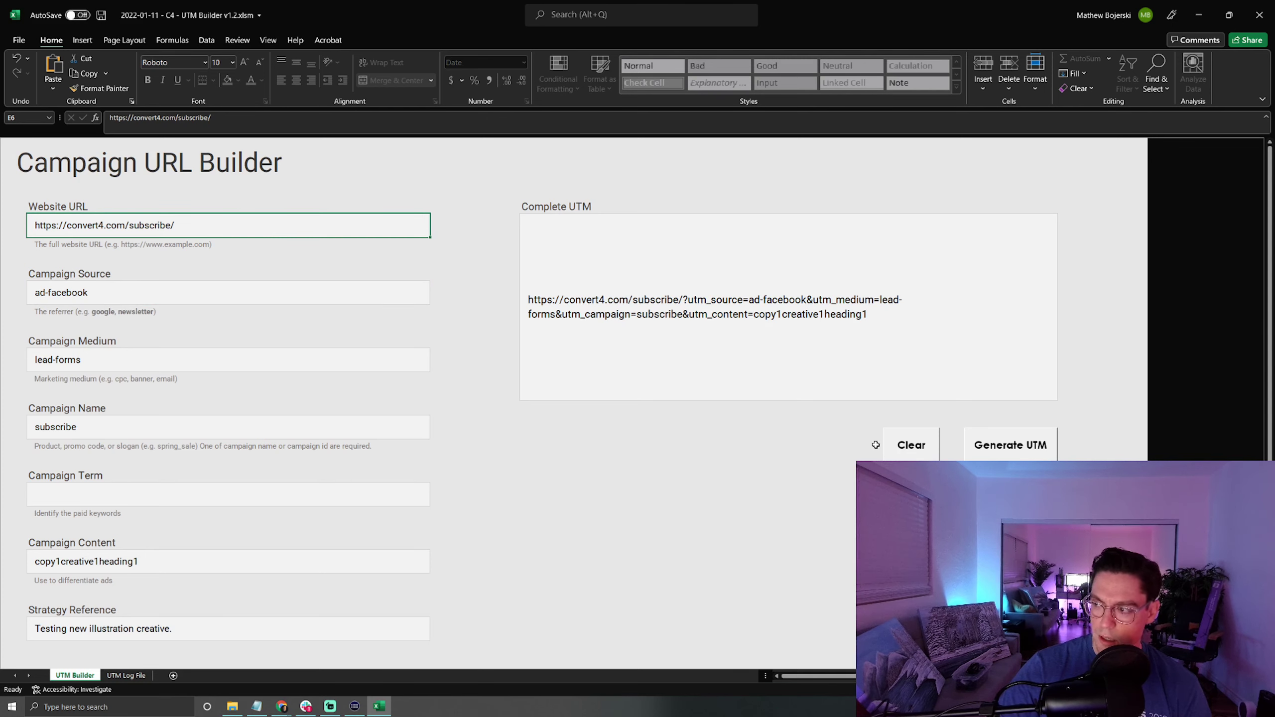
{"action": "left_click", "coordinate": [911, 446]}
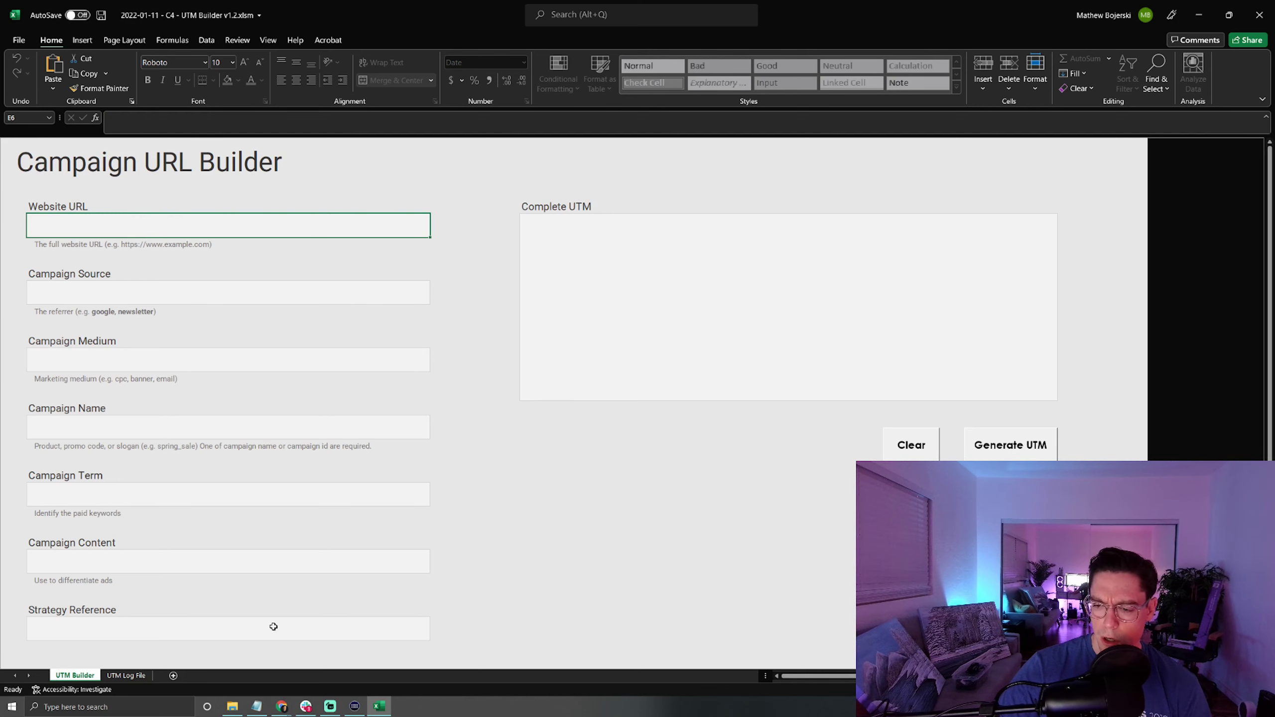
{"action": "mouse_move", "coordinate": [282, 710]}
{"action": "left_click", "coordinate": [365, 662]}
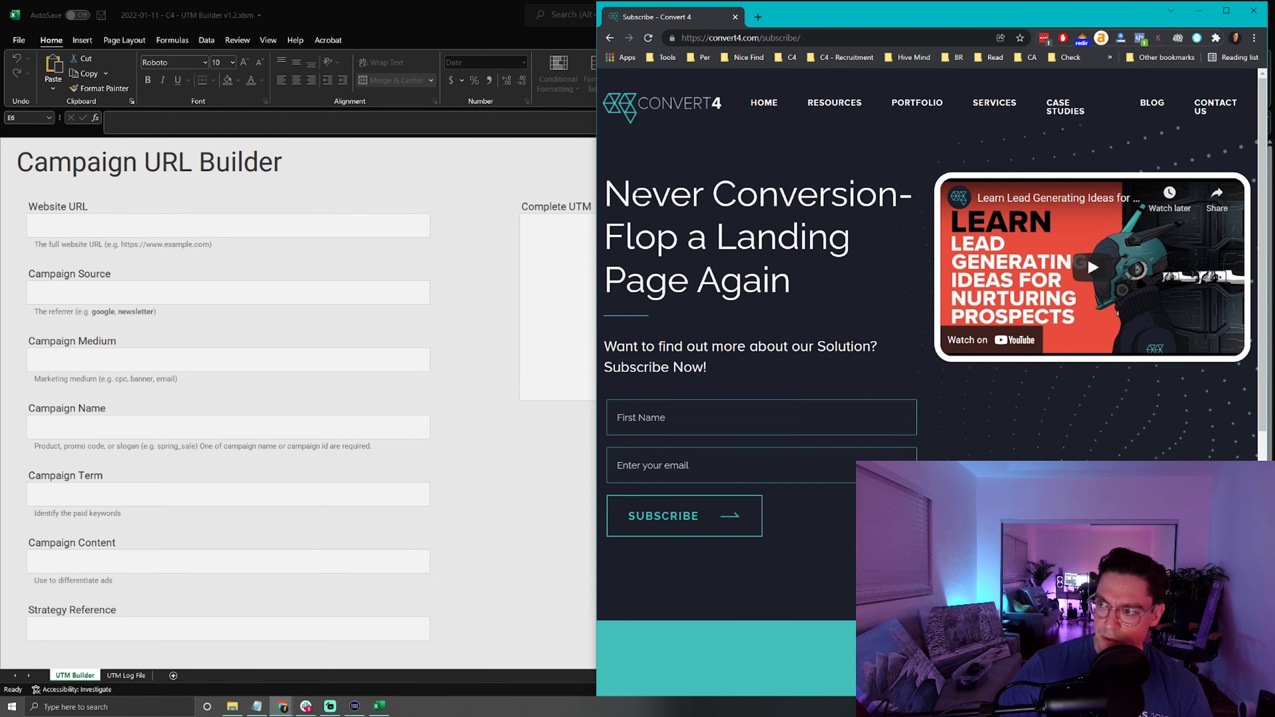
{"action": "scroll", "coordinate": [837, 259], "scroll_direction": "down", "scroll_amount": 8}
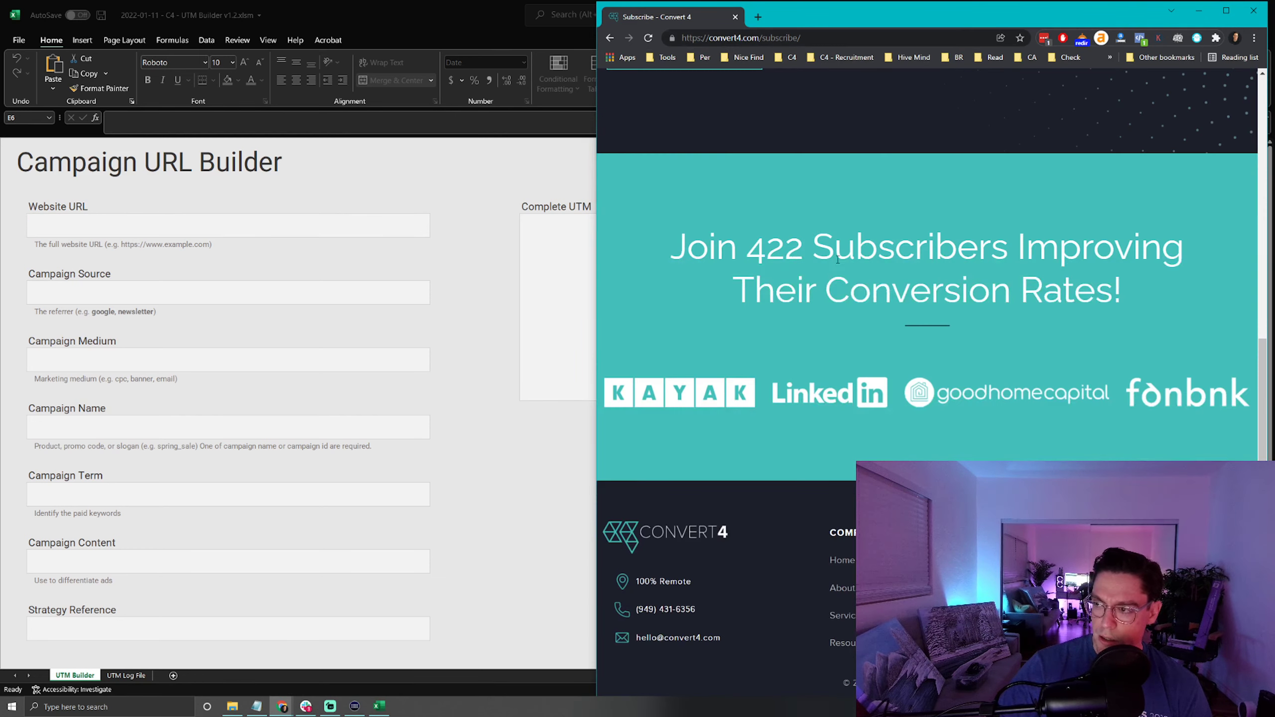
{"action": "scroll", "coordinate": [887, 309], "scroll_direction": "up", "scroll_amount": 10}
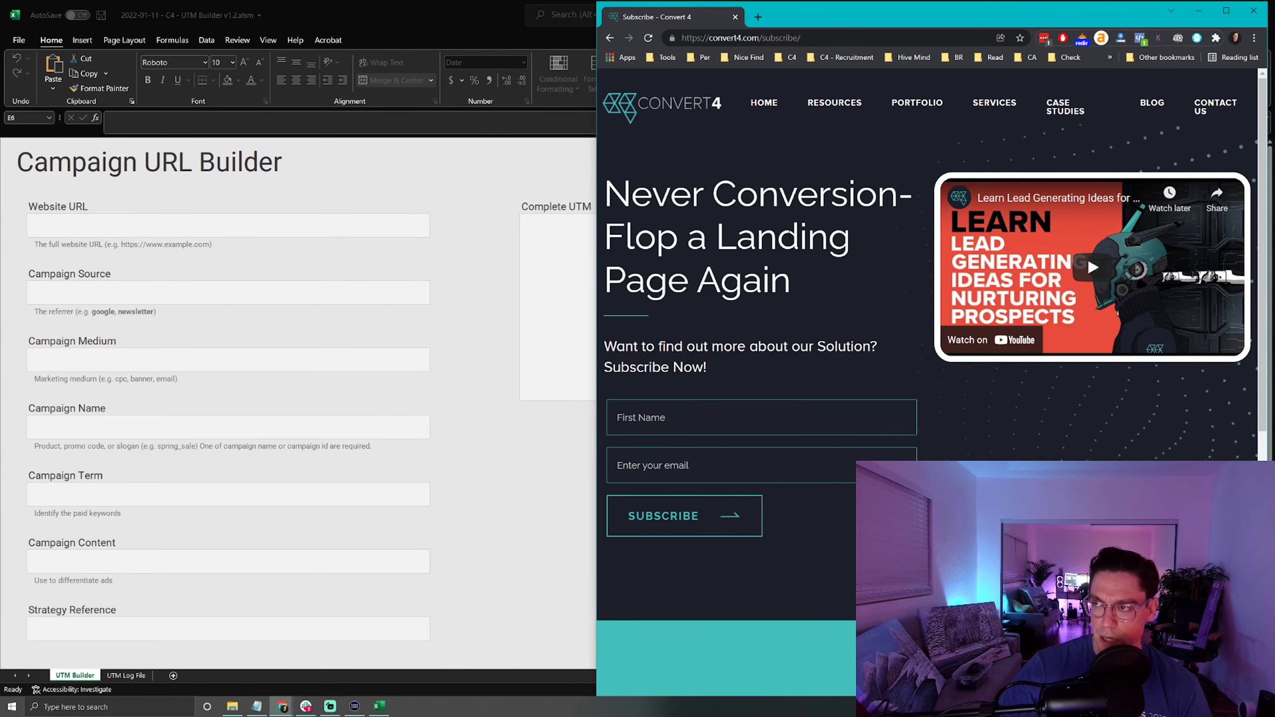
{"action": "scroll", "coordinate": [799, 231], "scroll_direction": "down", "scroll_amount": 5}
{"action": "scroll", "coordinate": [799, 231], "scroll_direction": "up", "scroll_amount": 5}
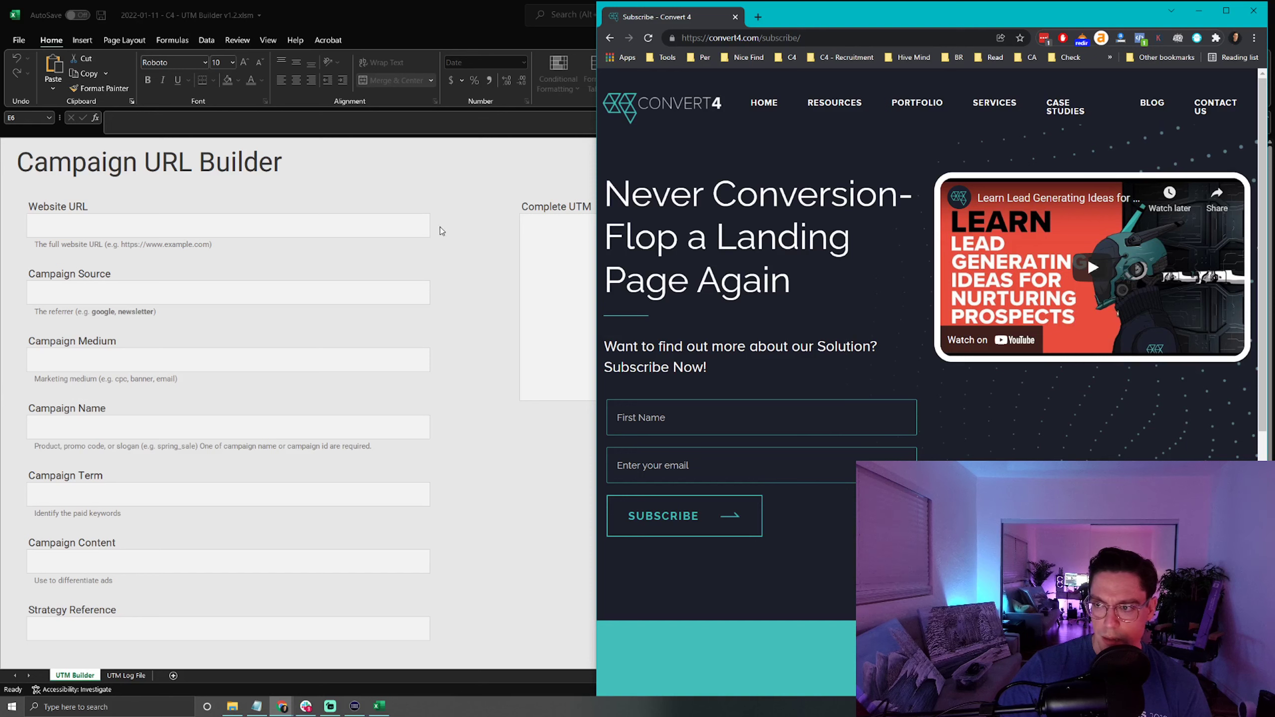
{"action": "scroll", "coordinate": [700, 288], "scroll_direction": "down", "scroll_amount": 5}
{"action": "scroll", "coordinate": [700, 287], "scroll_direction": "up", "scroll_amount": 5}
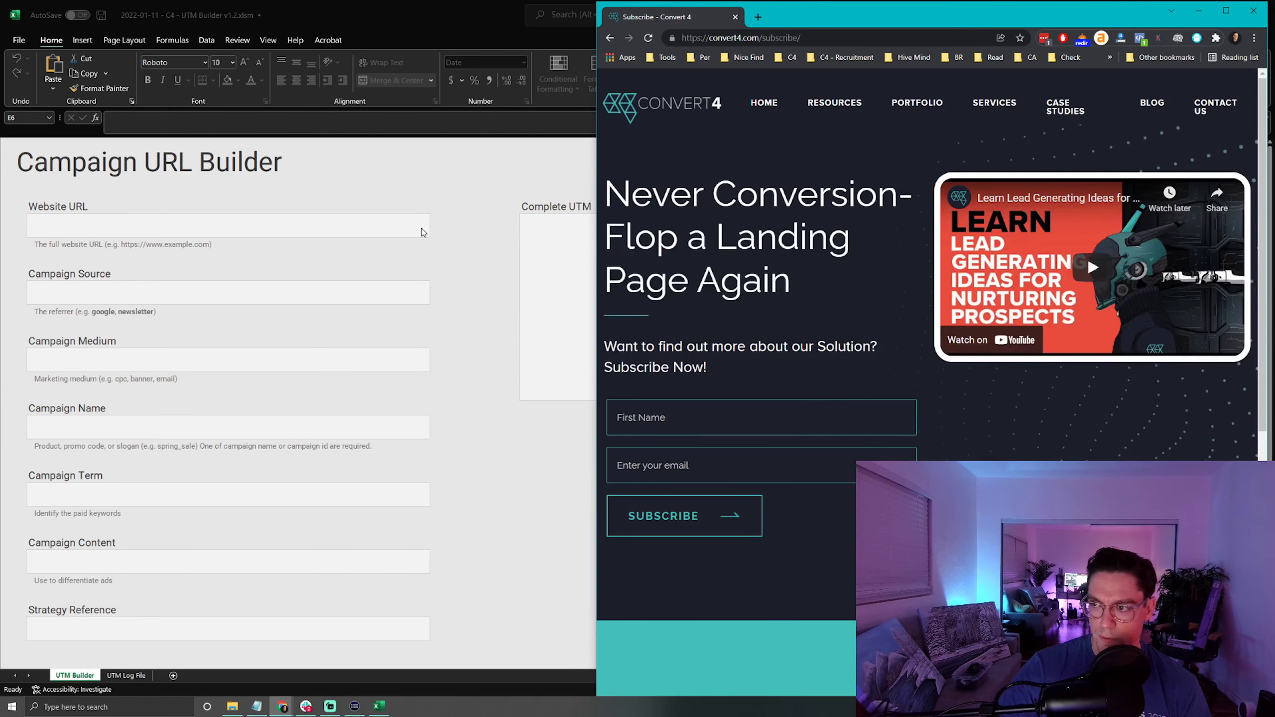
{"action": "left_click", "coordinate": [420, 230]}
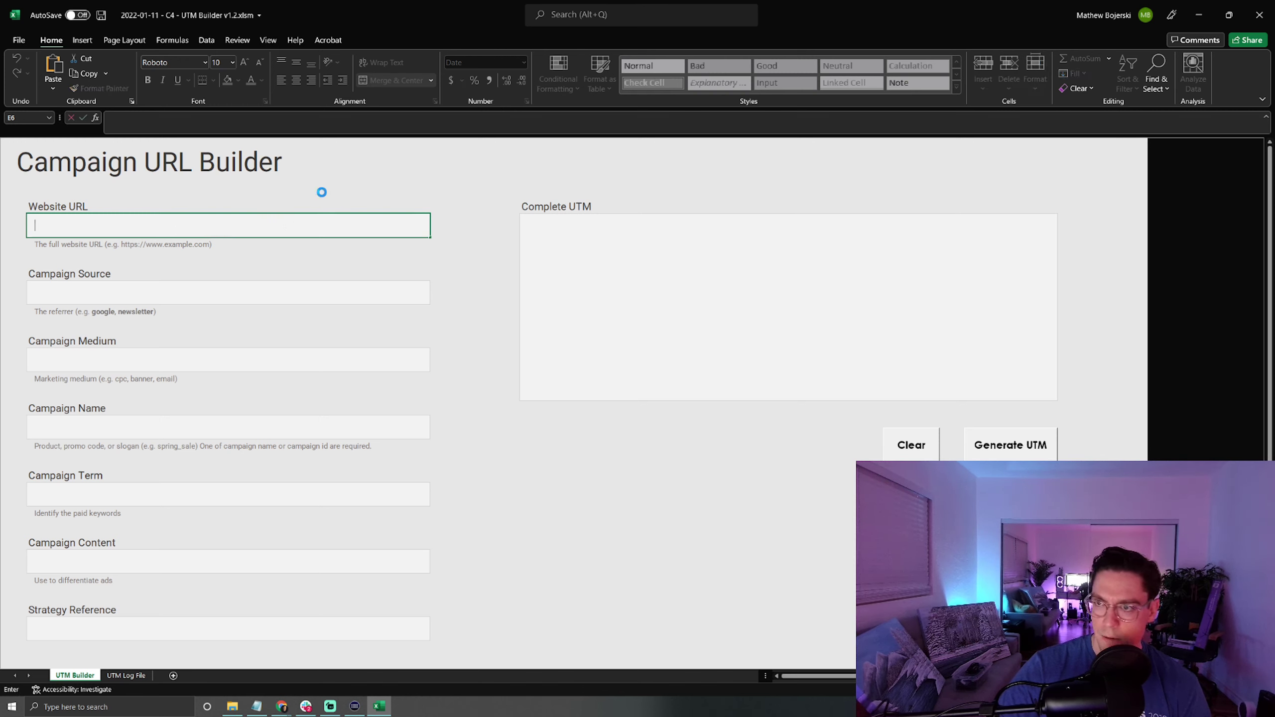
{"action": "key", "text": "ctrl+v"}
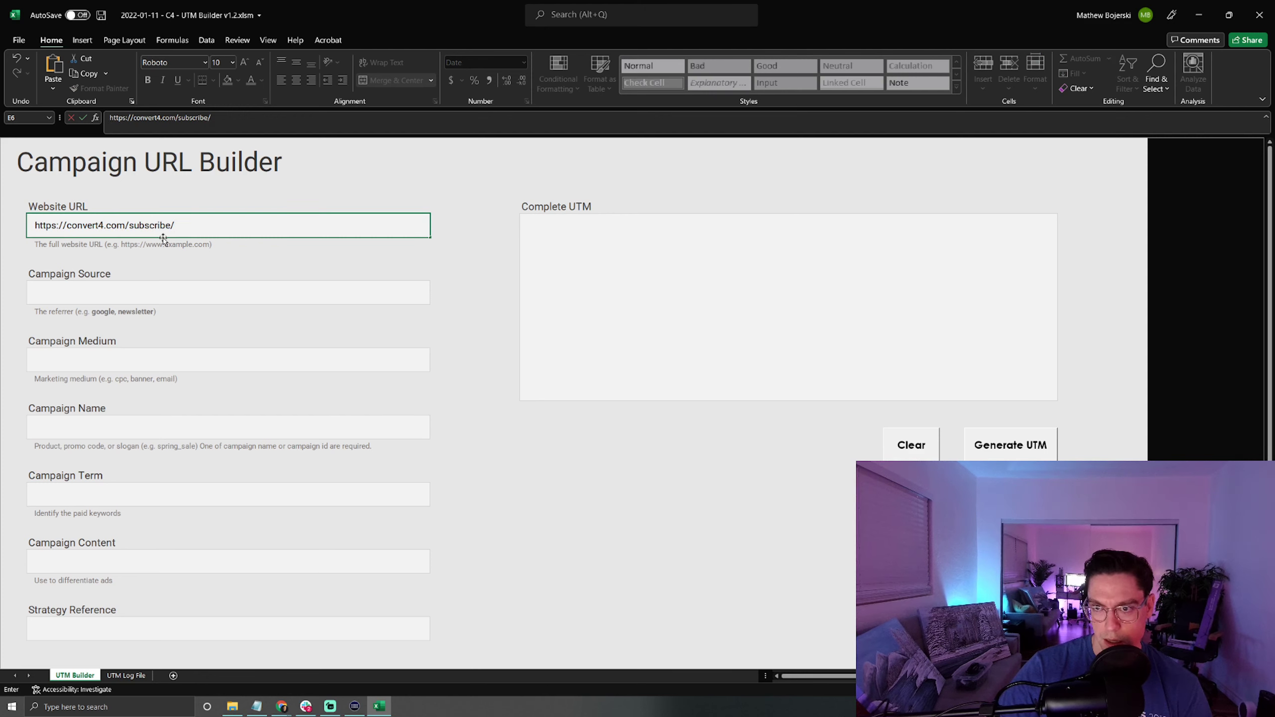
{"action": "left_click", "coordinate": [129, 291]}
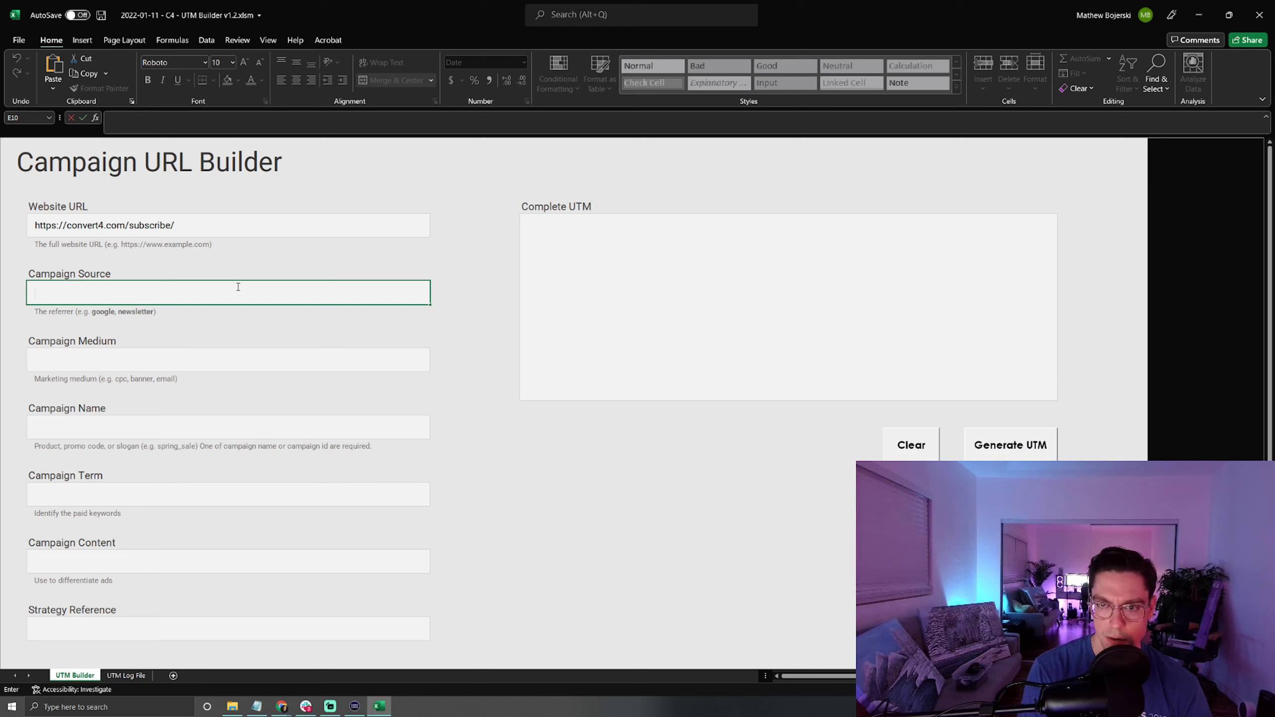
{"action": "type", "text": "ad-facebook"}
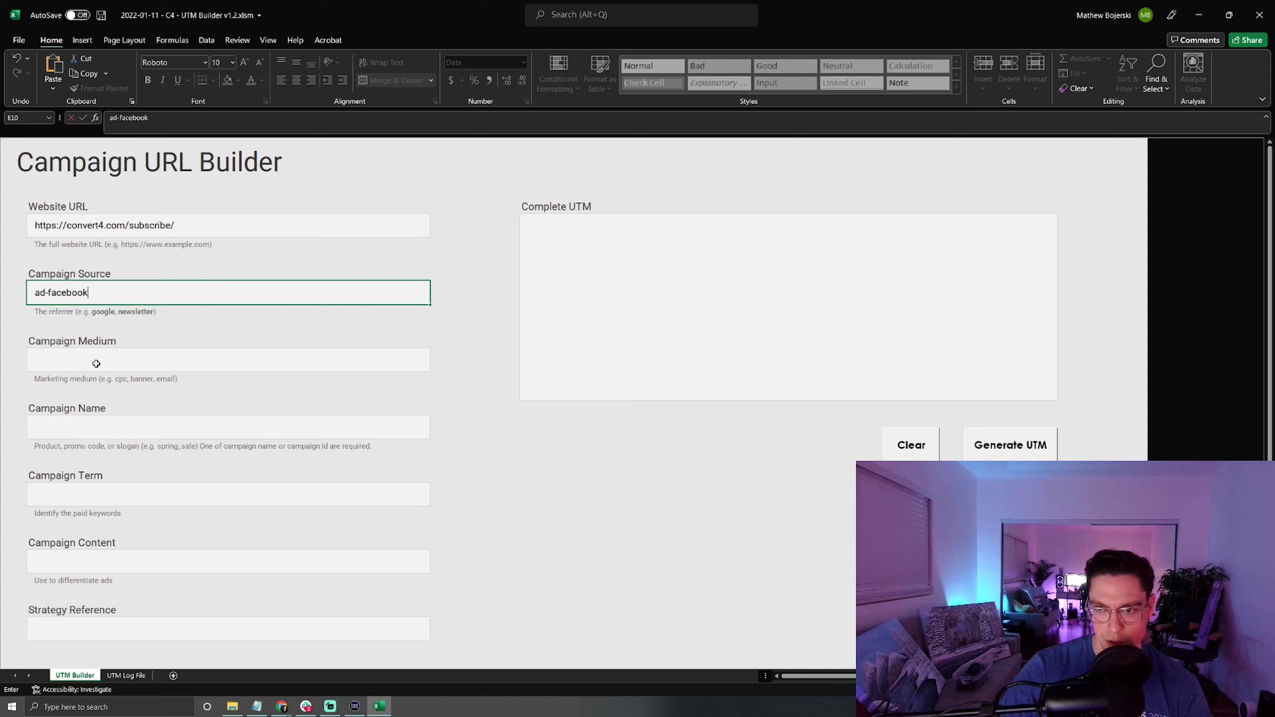
{"action": "left_click", "coordinate": [151, 358]}
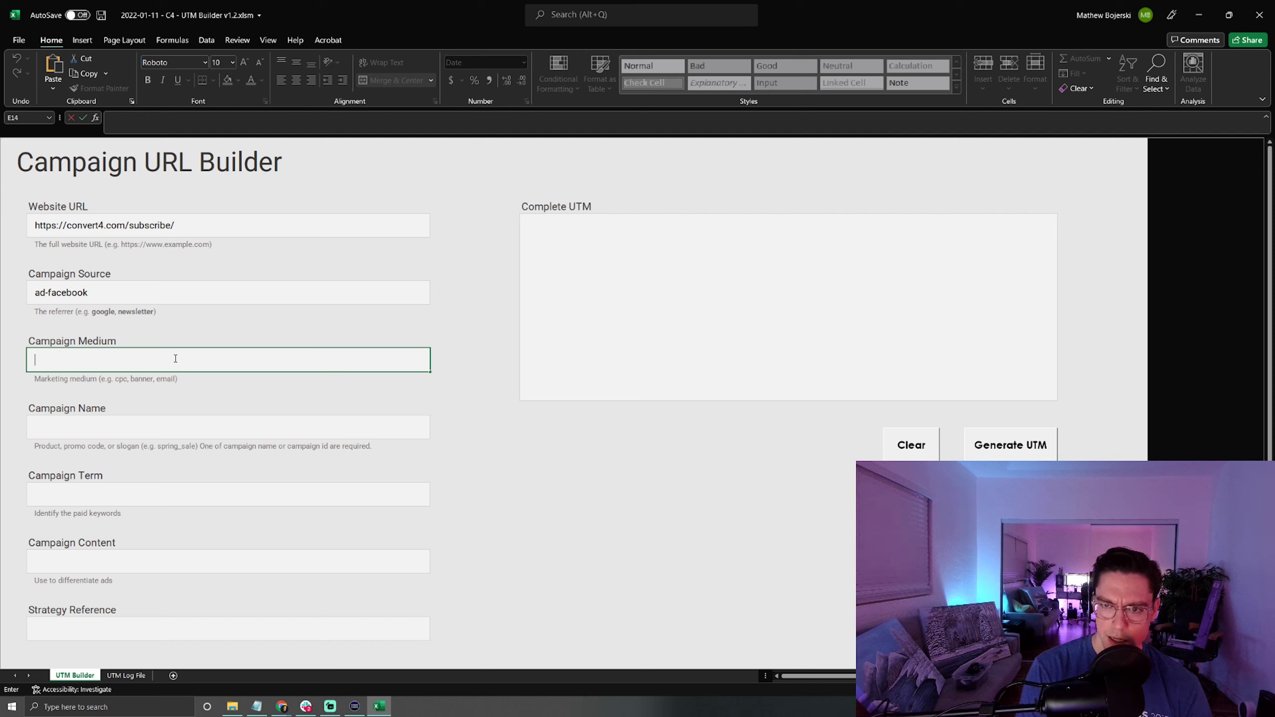
{"action": "type", "text": "lead-gen"}
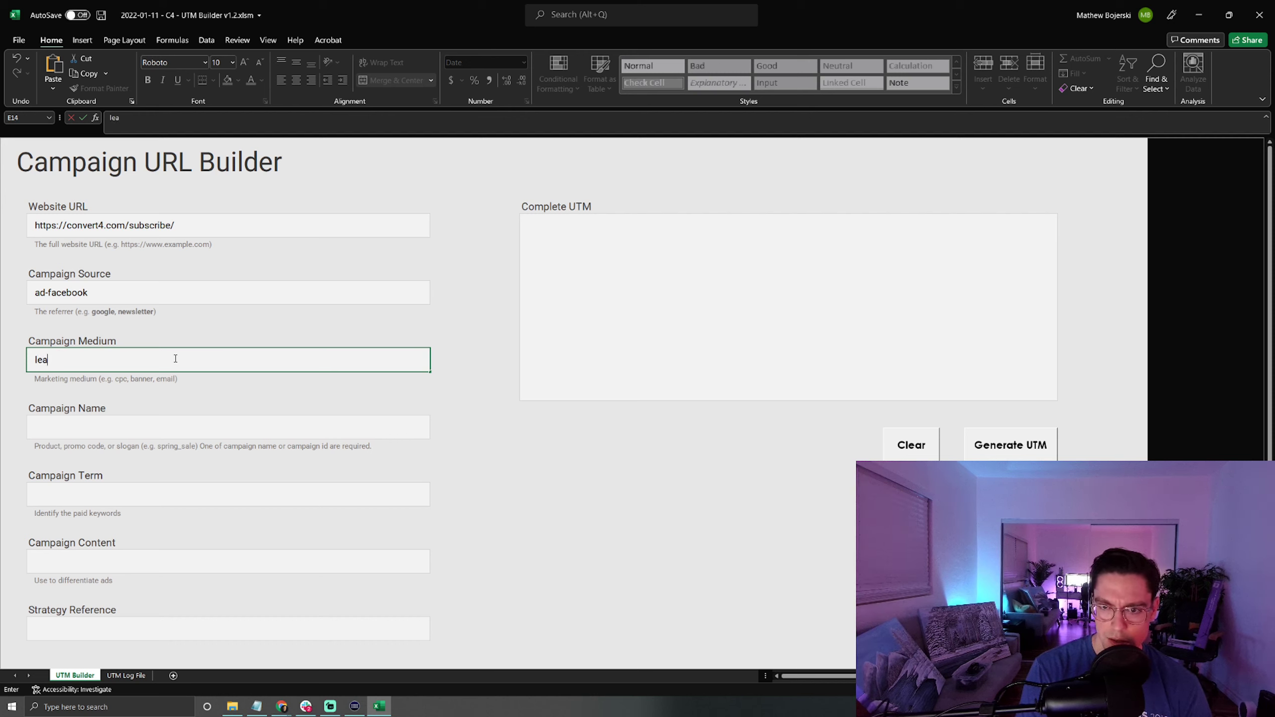
{"action": "left_click", "coordinate": [100, 431]}
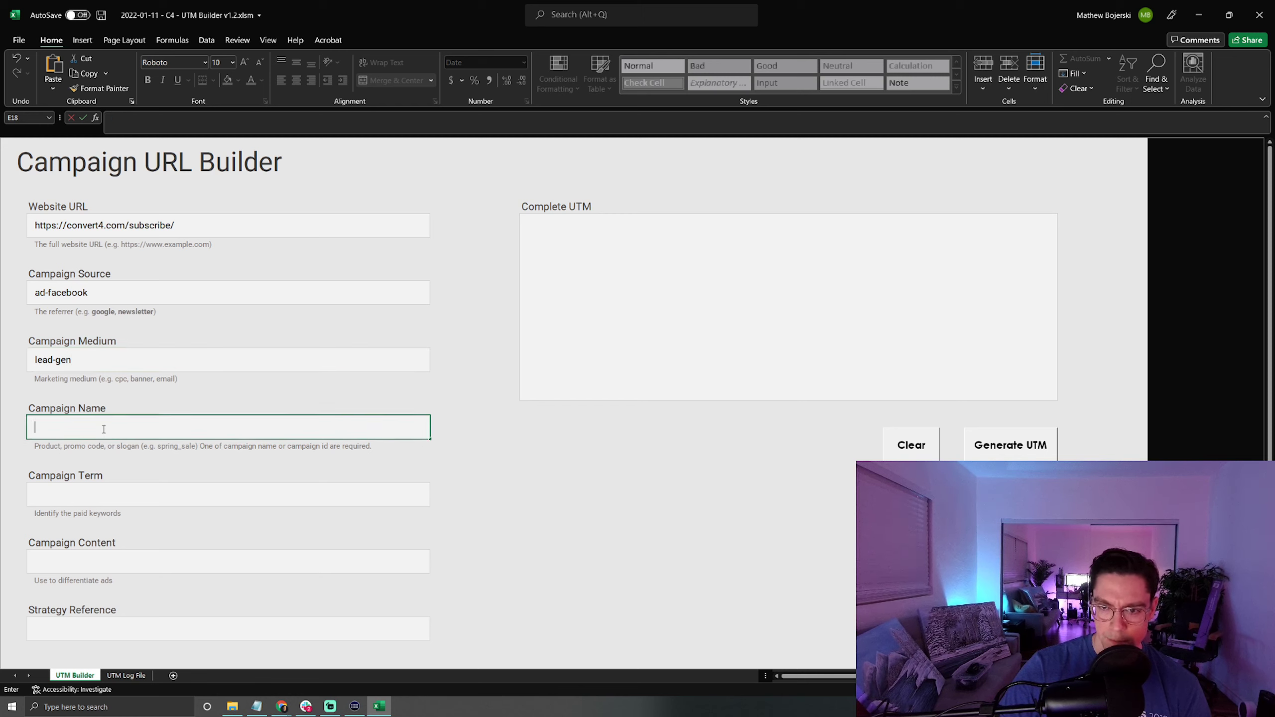
Enter subscribe as Campaign Name and heading1copy1creative1 as Campaign Content, leaving Campaign Term blank.
{"action": "type", "text": "subscribe"}
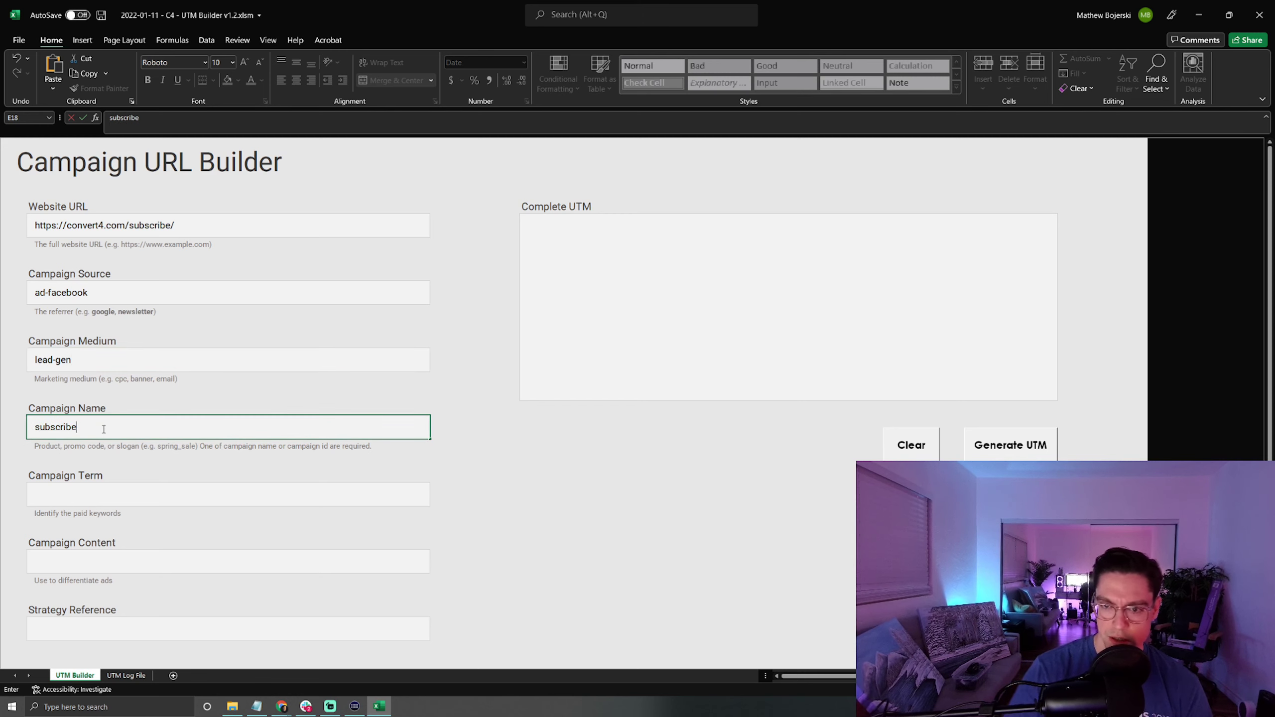
{"action": "left_click", "coordinate": [105, 489]}
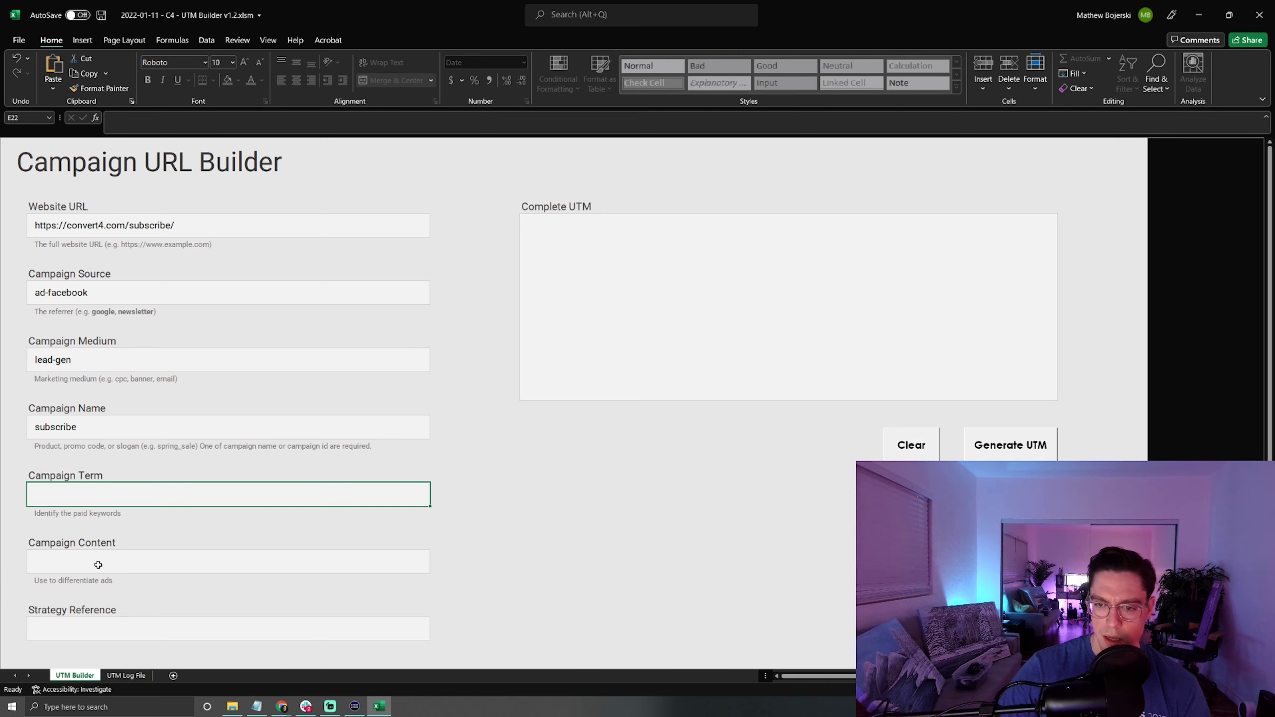
{"action": "left_click", "coordinate": [113, 564]}
{"action": "double_click", "coordinate": [110, 562]}
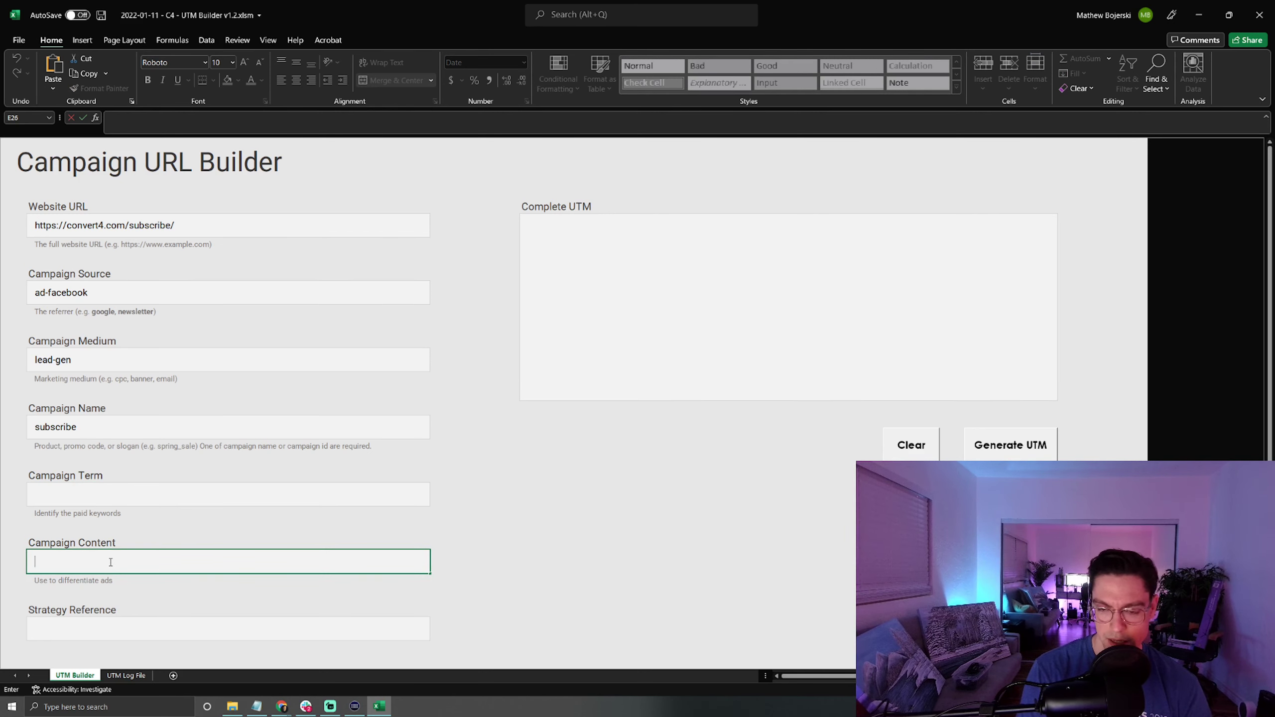
{"action": "type", "text": "heading1"}
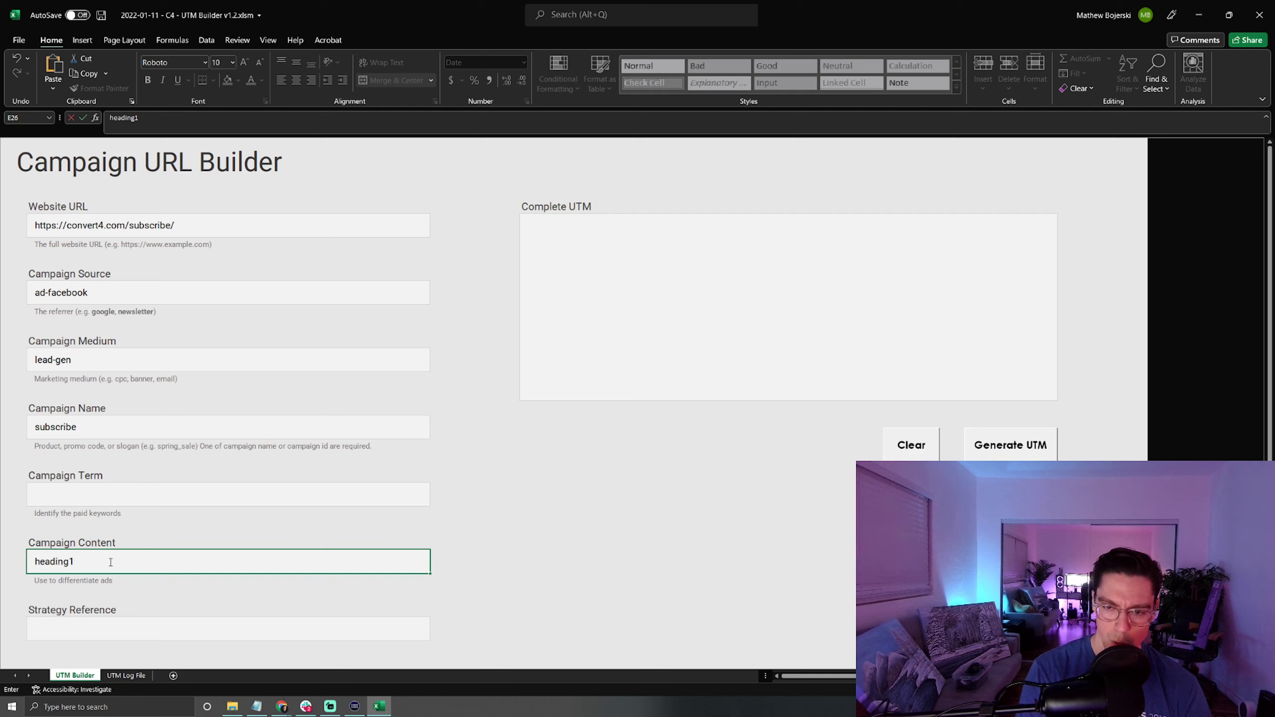
{"action": "type", "text": "copy1"}
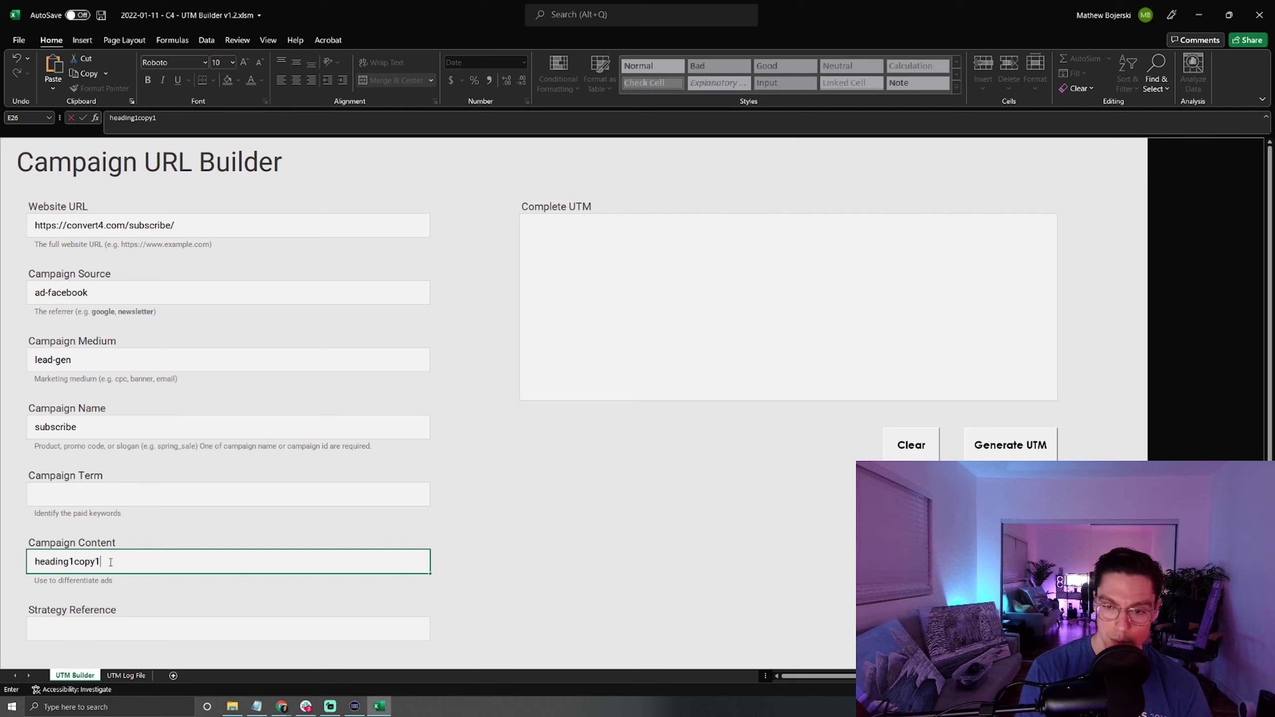
{"action": "type", "text": "creative1"}
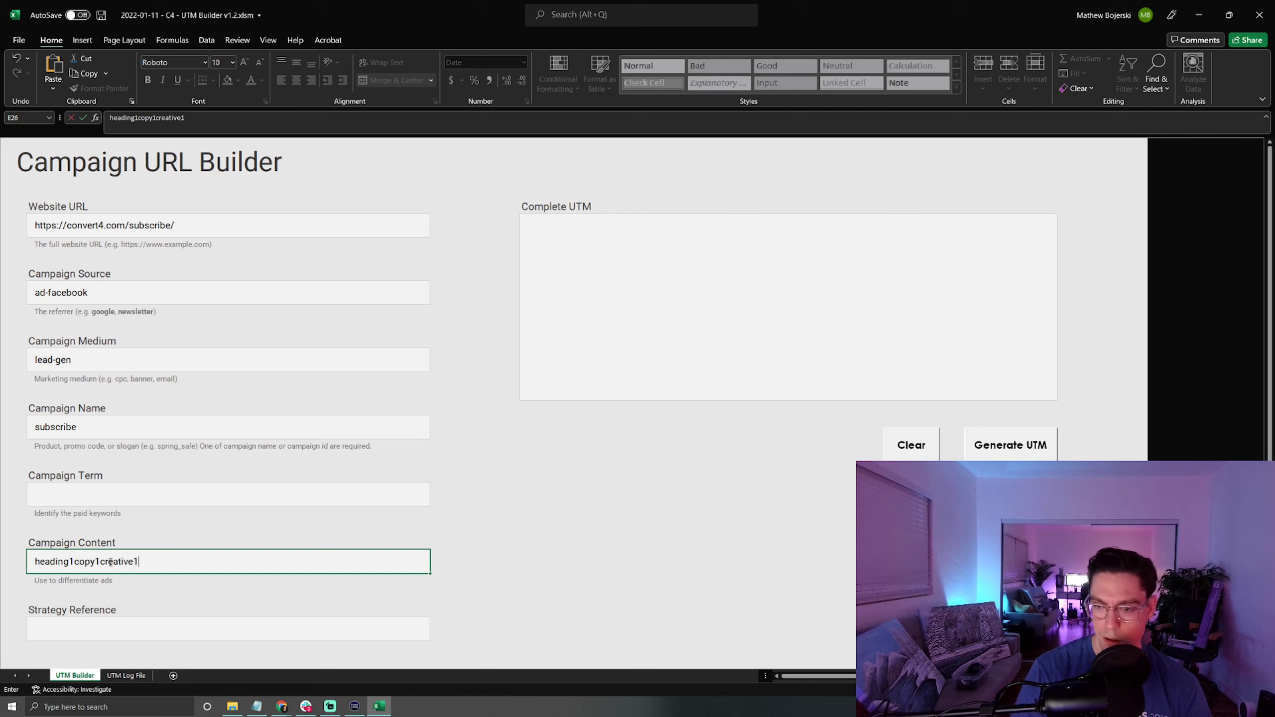
{"action": "left_click_drag", "start_coordinate": [142, 560], "coordinate": [35, 561]}
{"action": "left_click", "coordinate": [142, 561]}
{"action": "left_click", "coordinate": [122, 562]}
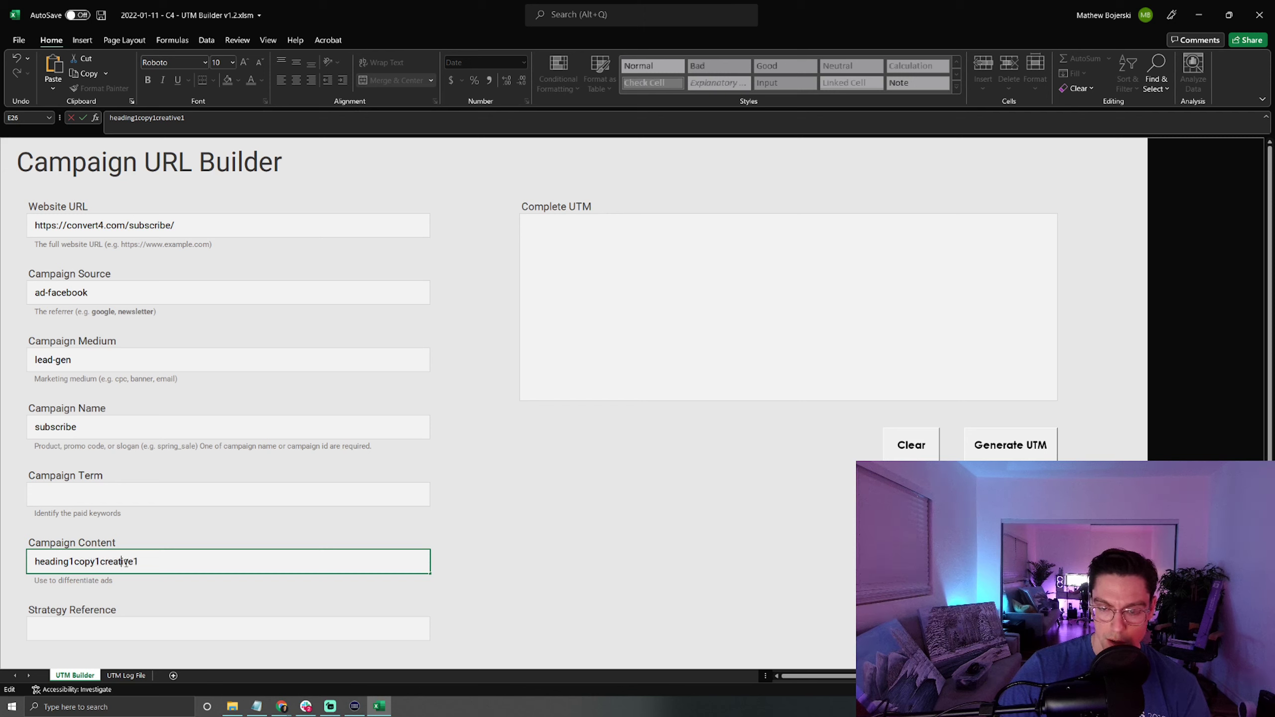
{"action": "left_click", "coordinate": [117, 627]}
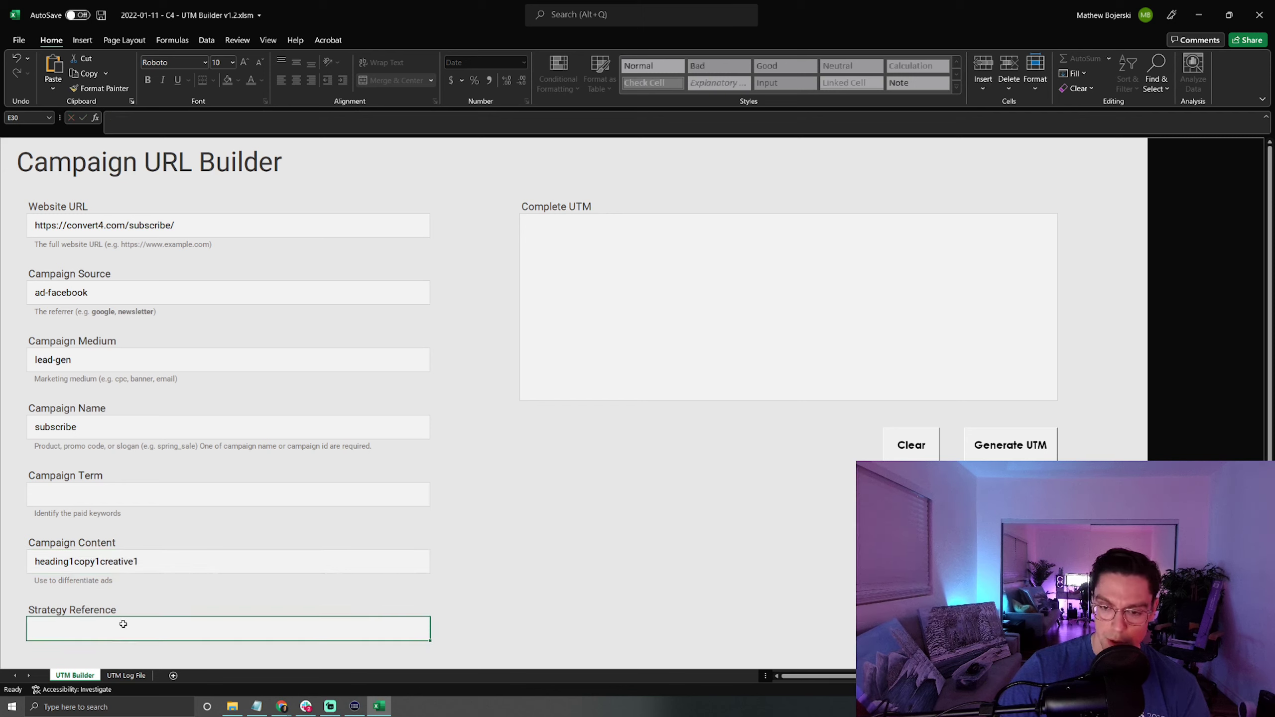
Start the Strategy Reference note with "Testing illustration based creative with C4, static.".
{"action": "double_click", "coordinate": [123, 624]}
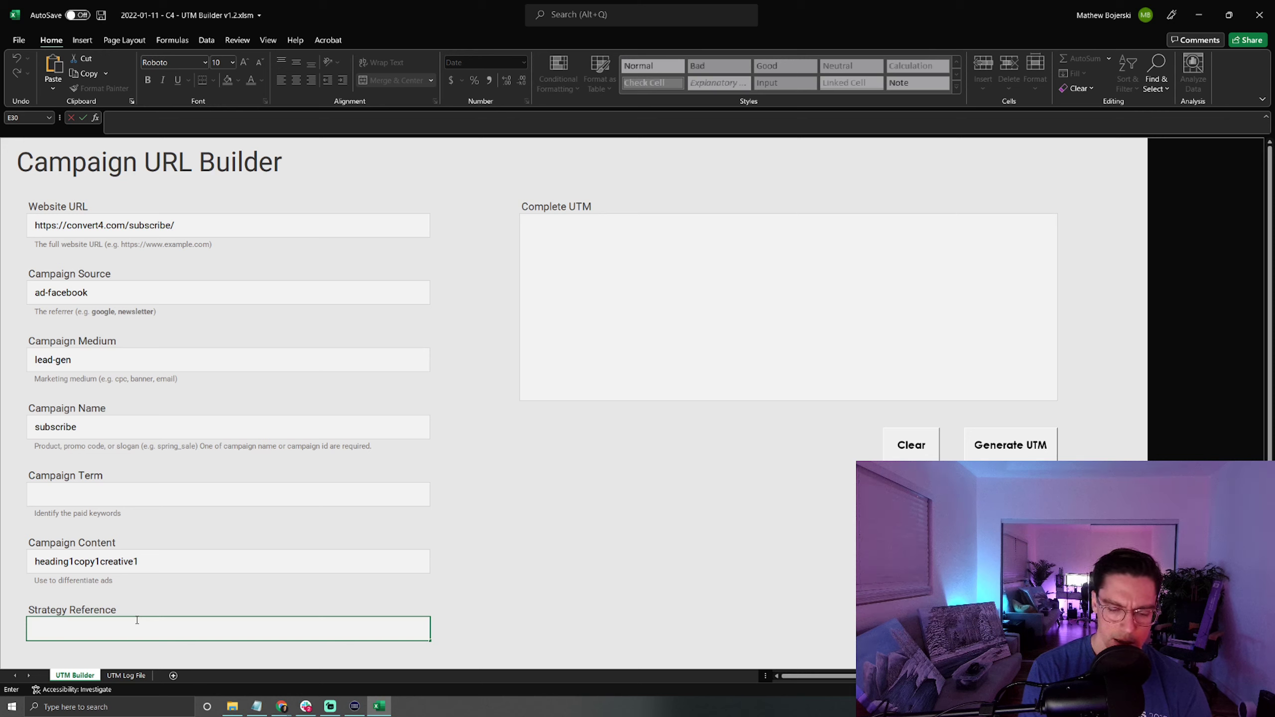
{"action": "type", "text": "We're"}
{"action": "key", "text": "BackSpace"}
{"action": "key", "text": "BackSpace"}
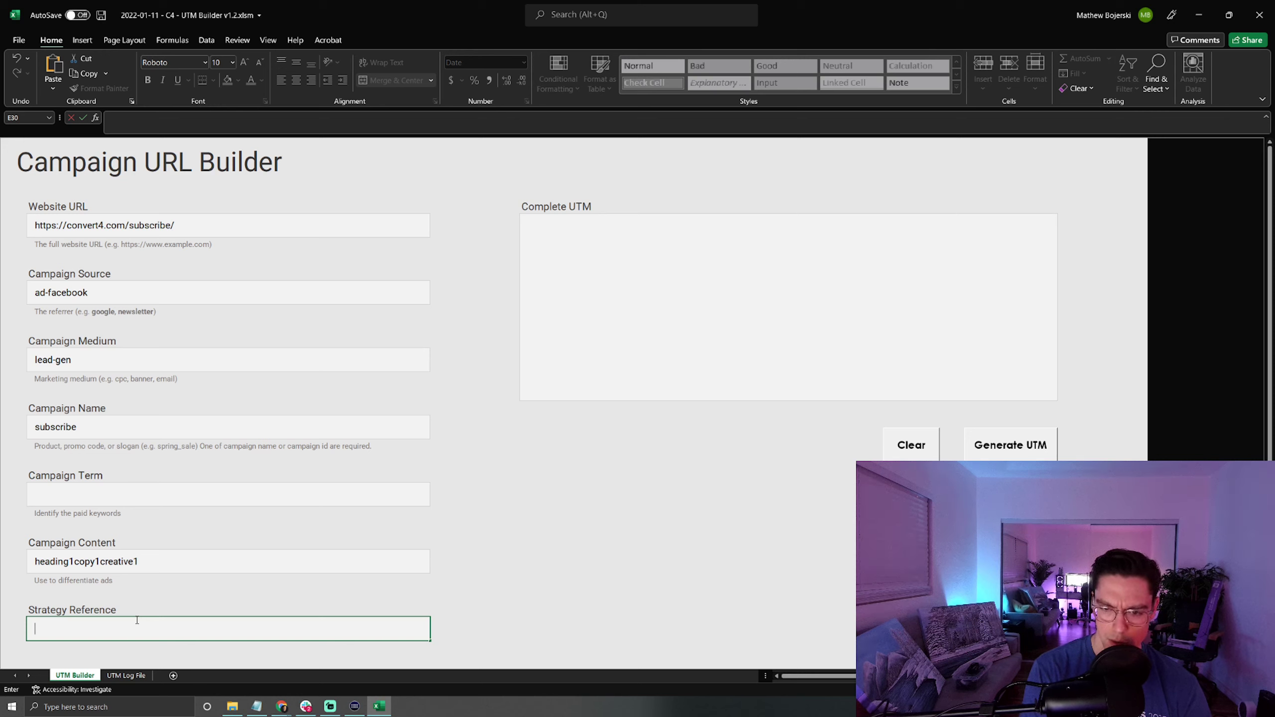
{"action": "type", "text": "Testing illus"}
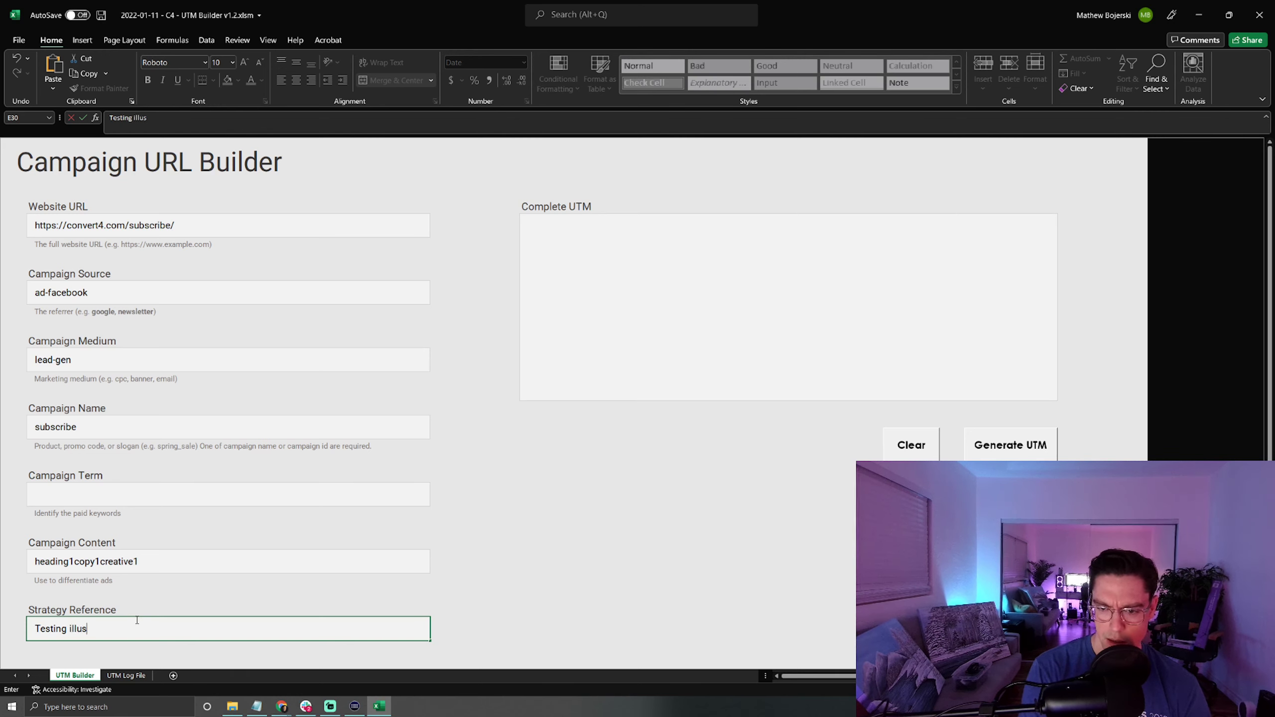
{"action": "type", "text": "tration base"}
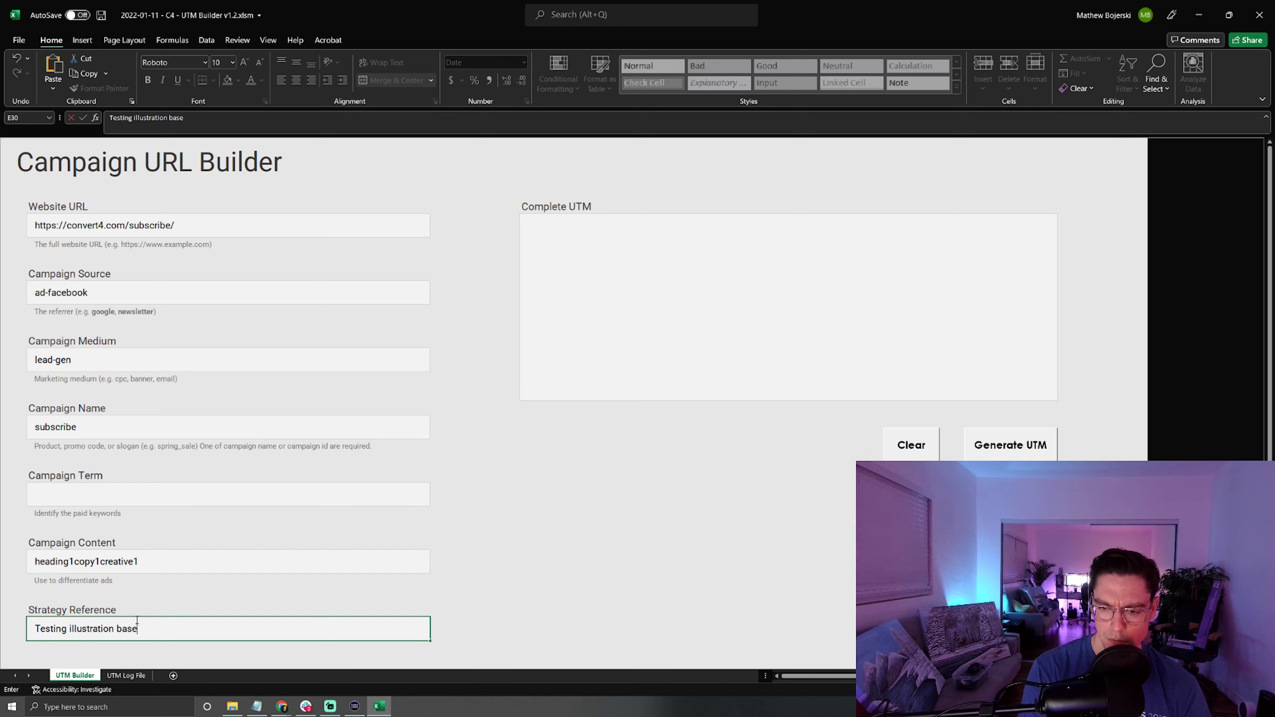
{"action": "type", "text": "d creative with C4."}
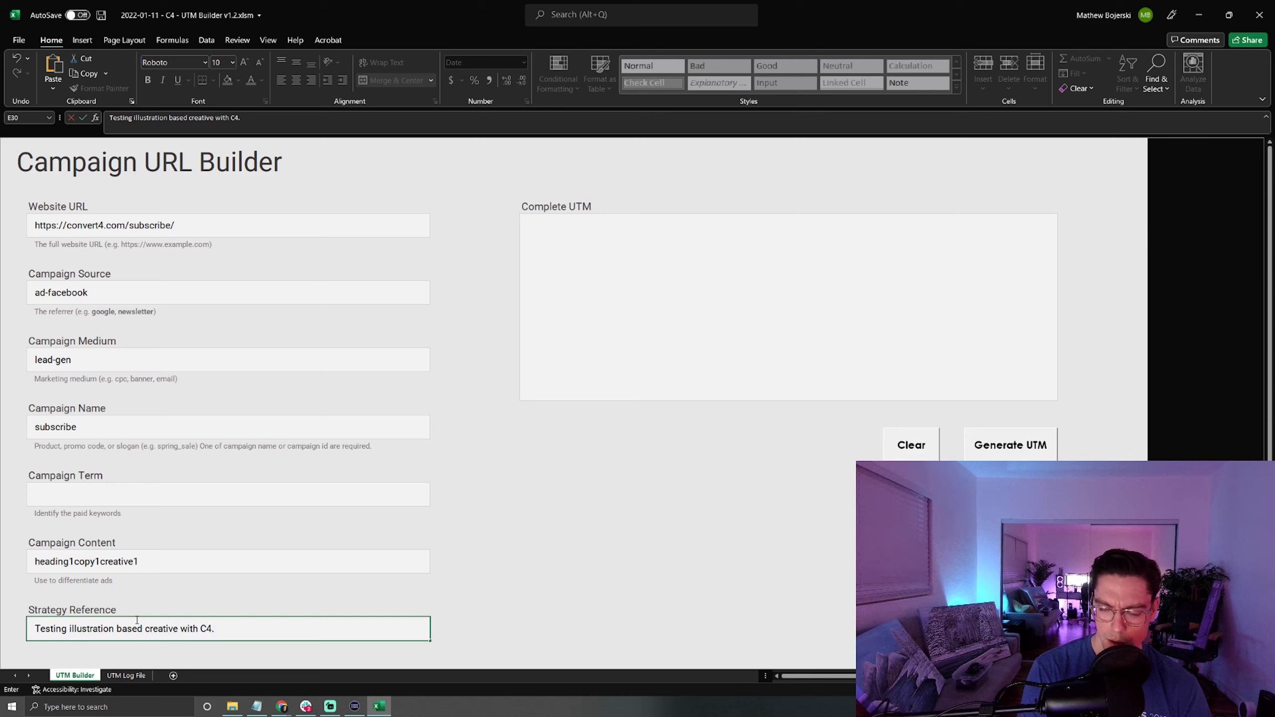
{"action": "key", "text": "BackSpace"}
{"action": "type", "text": ", no"}
{"action": "key", "text": "BackSpace"}
{"action": "key", "text": "BackSpace"}
{"action": "key", "text": "BackSpace"}
{"action": "key", "text": "BackSpace"}
{"action": "key", "text": "BackSpace"}
{"action": "type", "text": "static."}
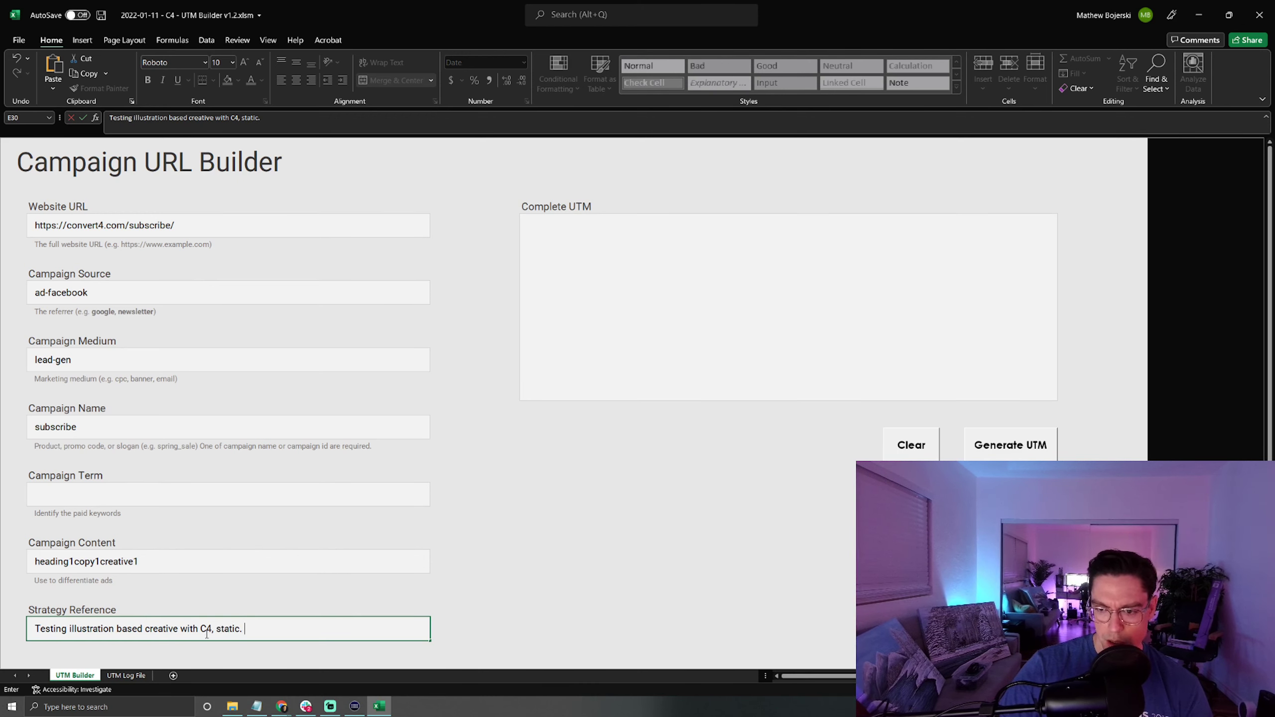
Append "Bright colors, red." to the strategy note and commit it.
{"action": "left_click", "coordinate": [242, 628]}
{"action": "left_click_drag", "start_coordinate": [112, 629], "coordinate": [76, 630]}
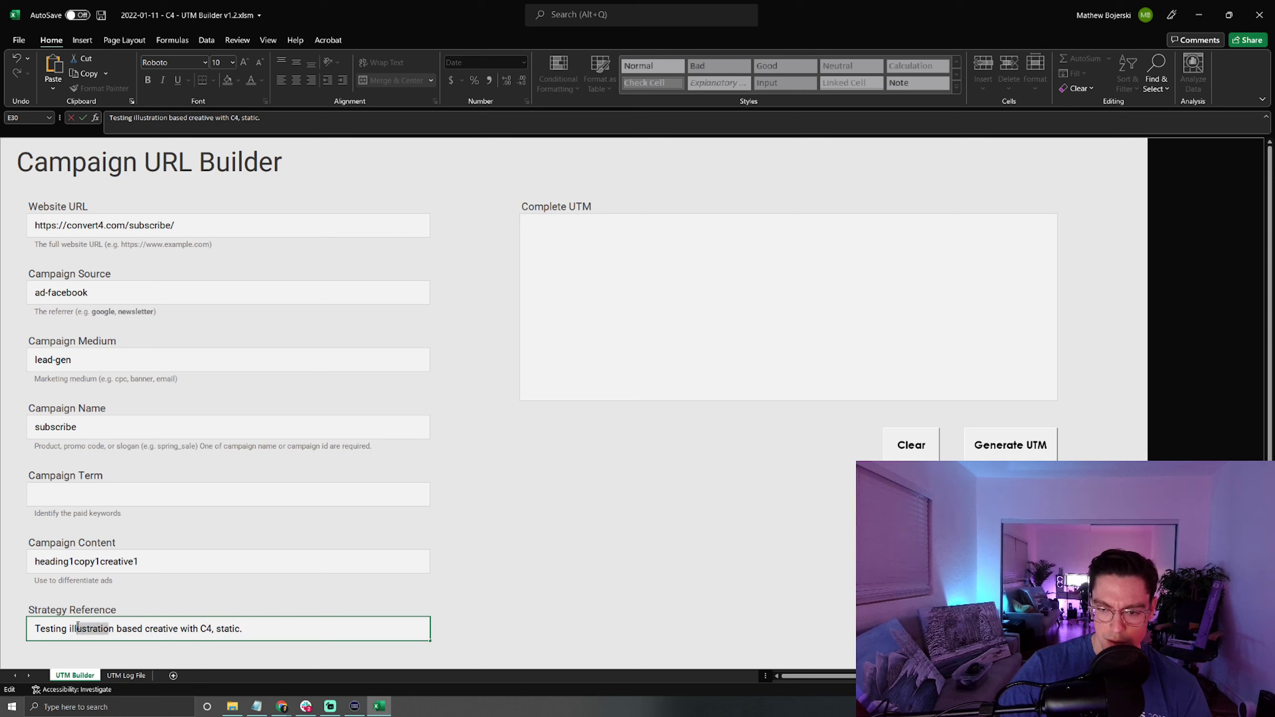
{"action": "left_click", "coordinate": [90, 630]}
{"action": "double_click", "coordinate": [201, 628]}
{"action": "left_click", "coordinate": [264, 630]}
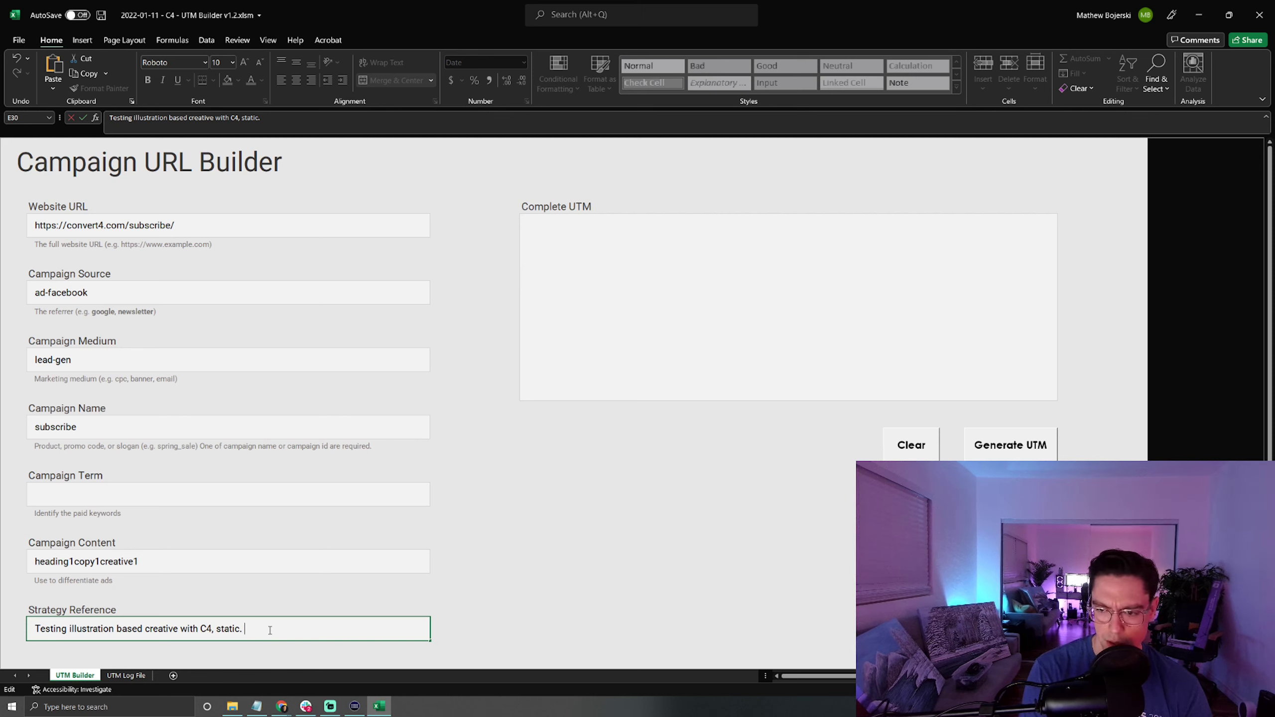
{"action": "type", "text": "Brigh"}
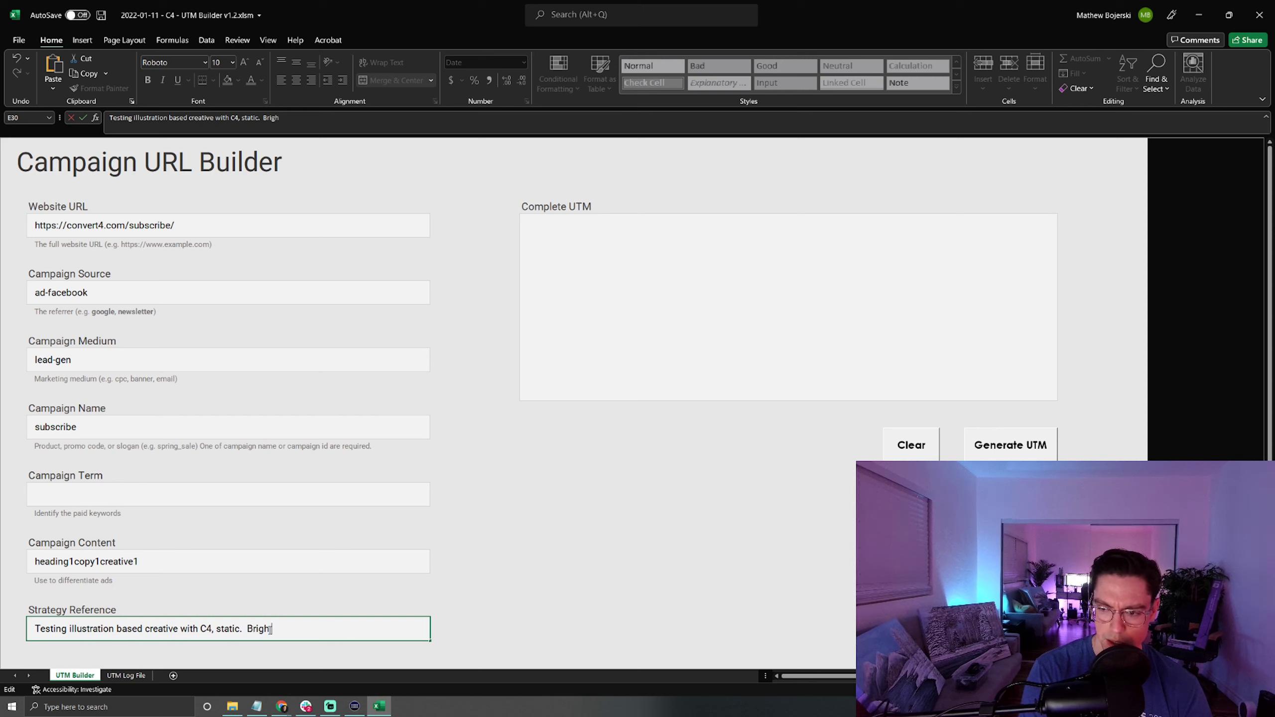
{"action": "type", "text": "t colors, c"}
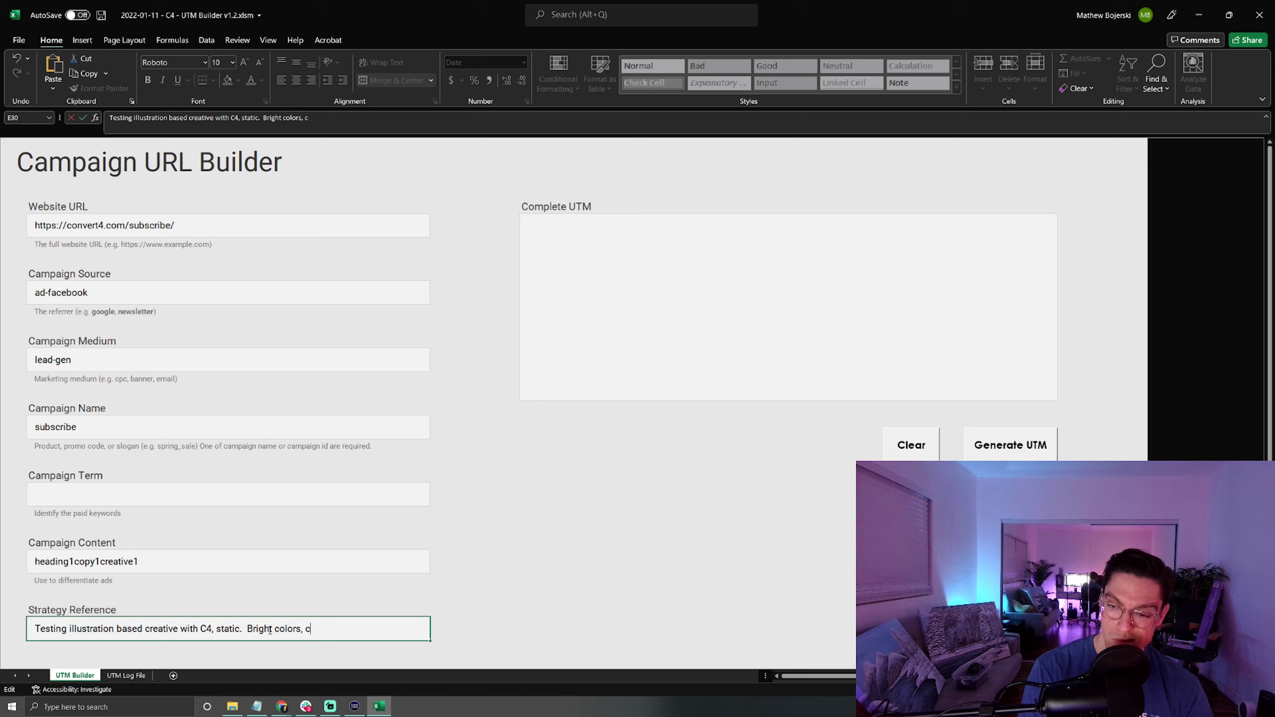
{"action": "type", "text": "ontrasting red"}
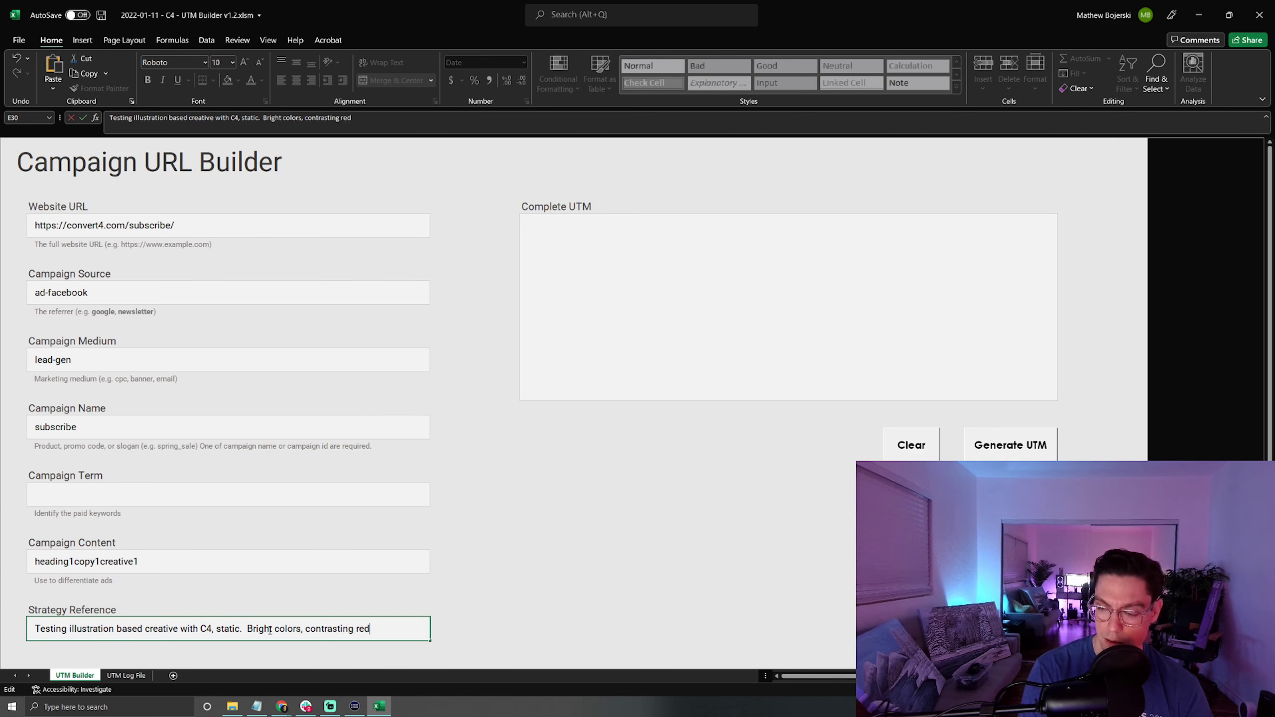
{"action": "type", "text": "."}
{"action": "key", "text": "BackSpace"}
{"action": "key", "text": "BackSpace"}
{"action": "key", "text": "BackSpace"}
{"action": "key", "text": "BackSpace"}
{"action": "key", "text": "BackSpace"}
{"action": "key", "text": "BackSpace"}
{"action": "key", "text": "BackSpace"}
{"action": "key", "text": "BackSpace"}
{"action": "key", "text": "BackSpace"}
{"action": "key", "text": "BackSpace"}
{"action": "key", "text": "BackSpace"}
{"action": "key", "text": "BackSpace"}
{"action": "key", "text": "BackSpace"}
{"action": "key", "text": "BackSpace"}
{"action": "type", "text": "r"}
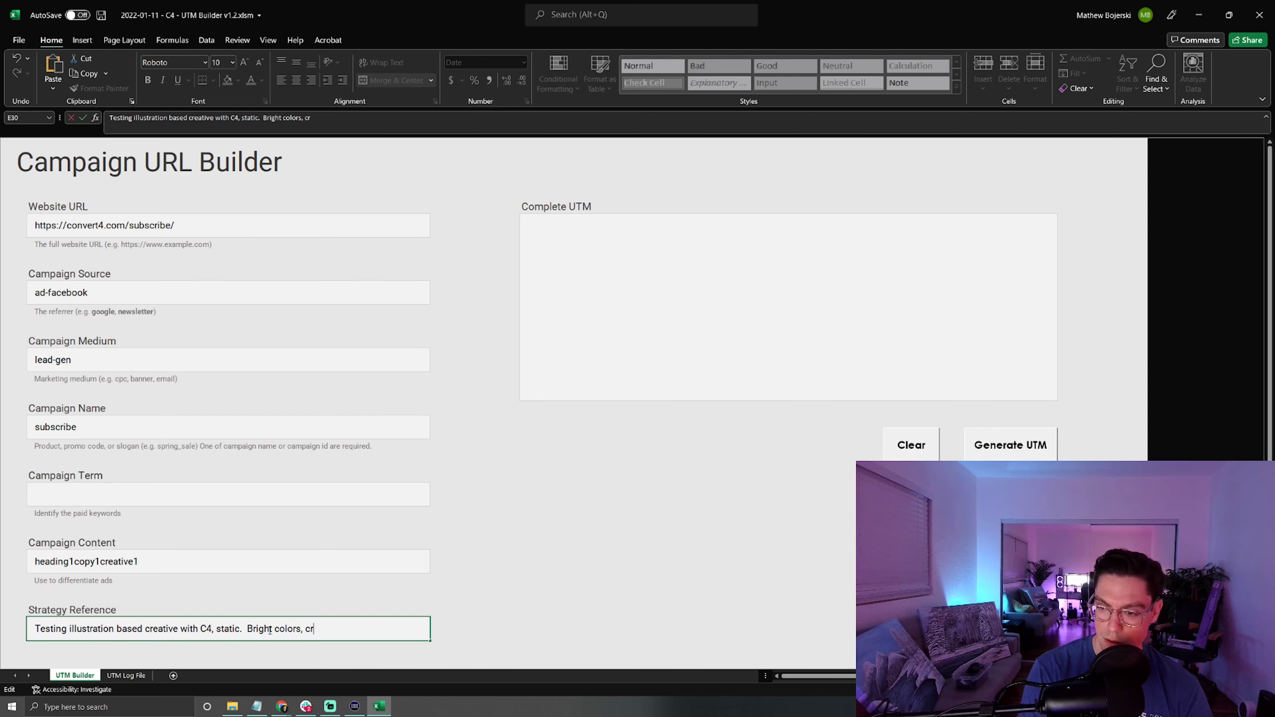
{"action": "type", "text": "e"}
{"action": "key", "text": "BackSpace"}
{"action": "key", "text": "BackSpace"}
{"action": "key", "text": "BackSpace"}
{"action": "type", "text": "red."}
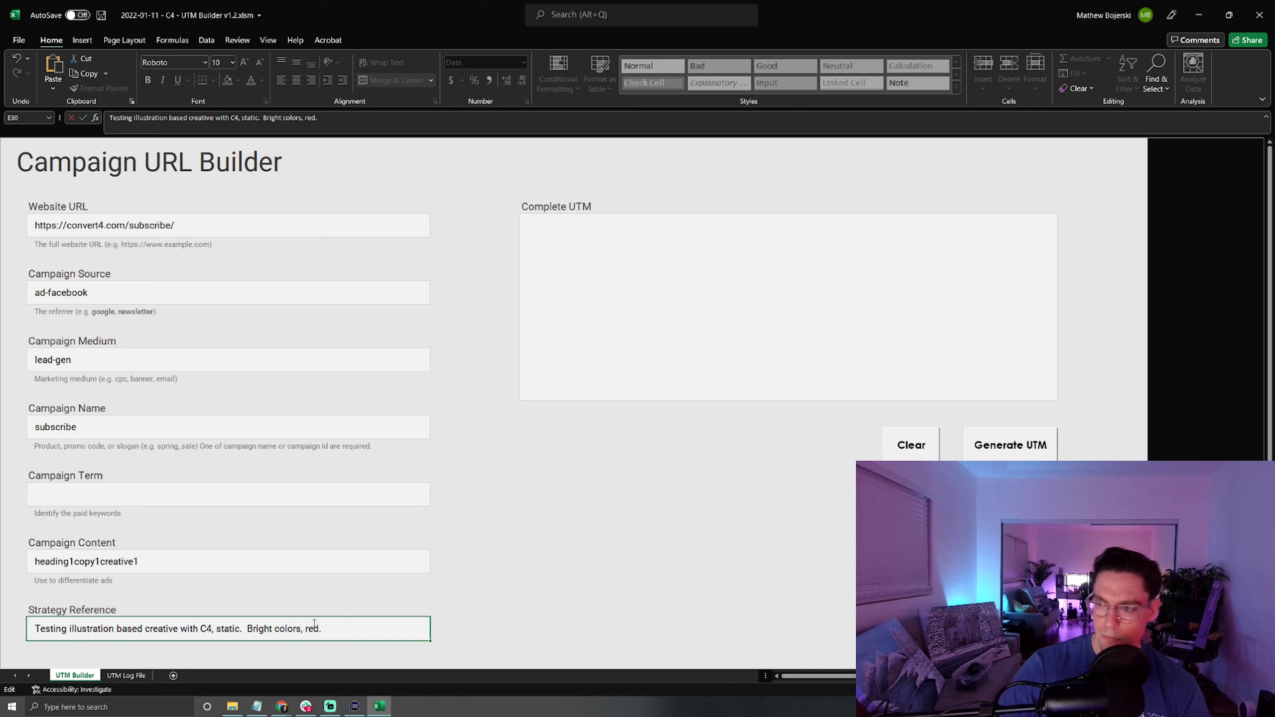
{"action": "key", "text": "Return"}
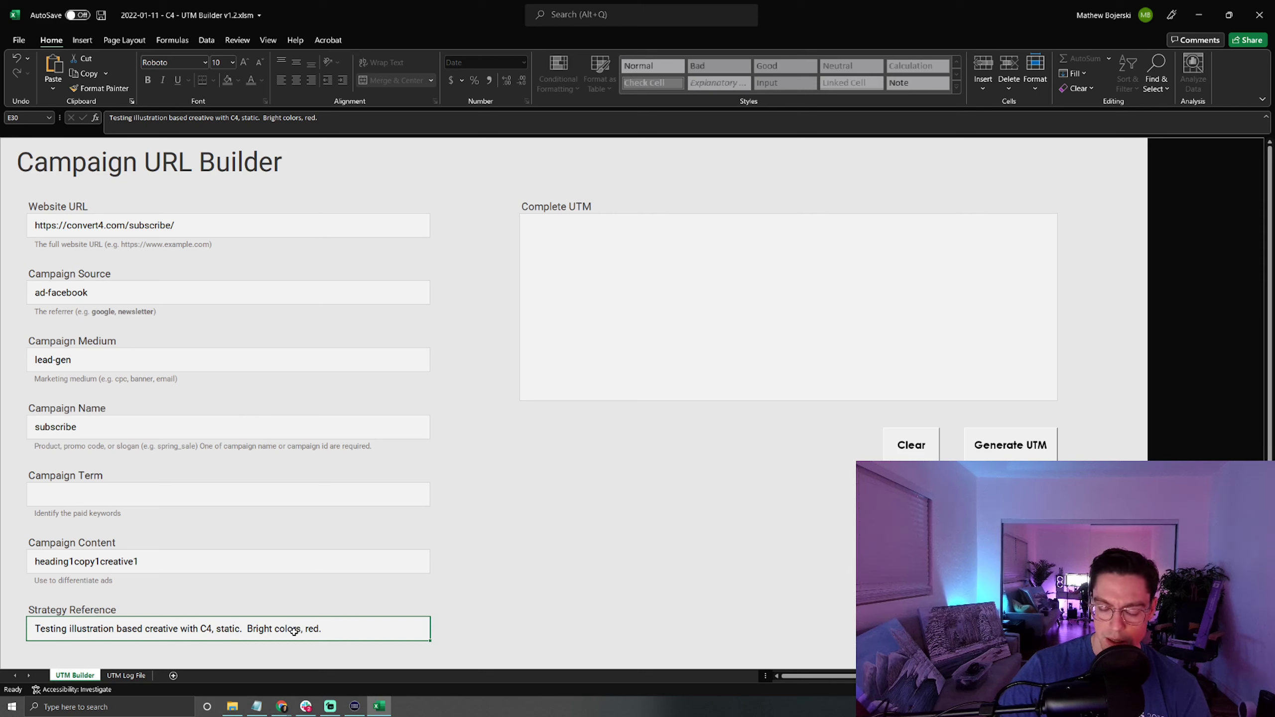
Generate the UTM link and review the full URL in the Complete UTM cell.
{"action": "left_click", "coordinate": [1015, 443]}
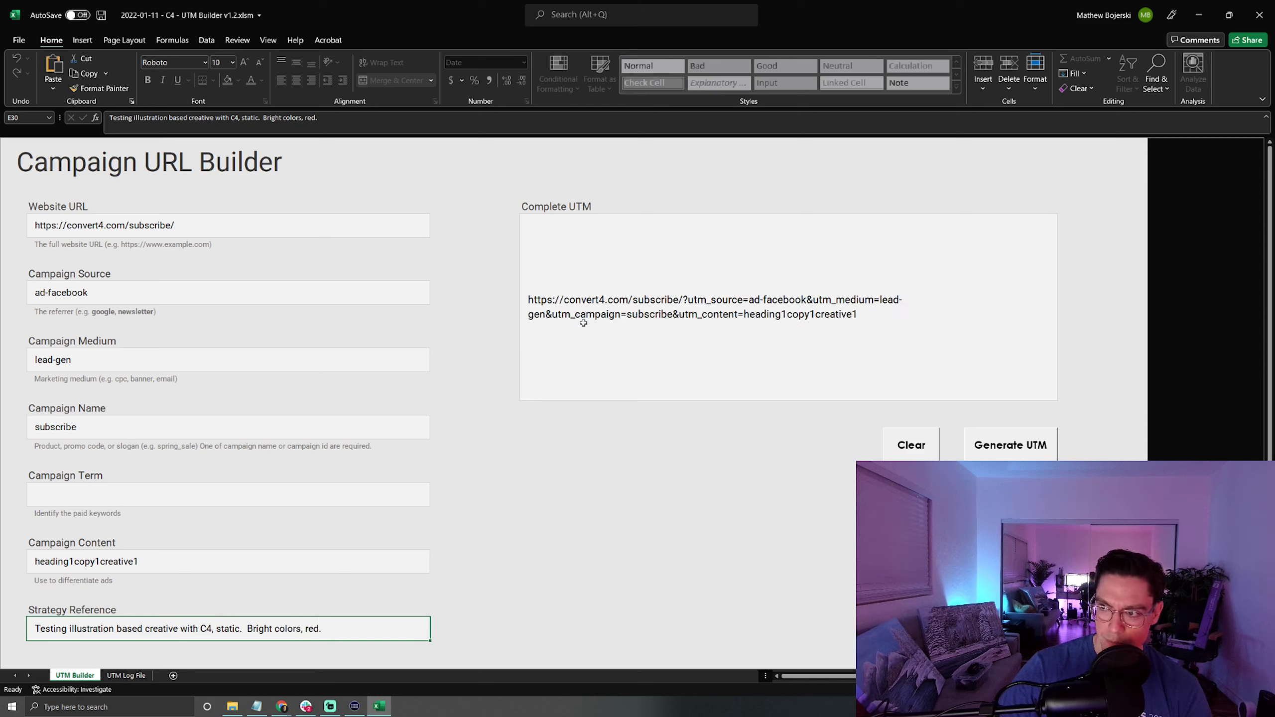
{"action": "double_click", "coordinate": [799, 311]}
{"action": "left_click_drag", "start_coordinate": [913, 318], "coordinate": [526, 299]}
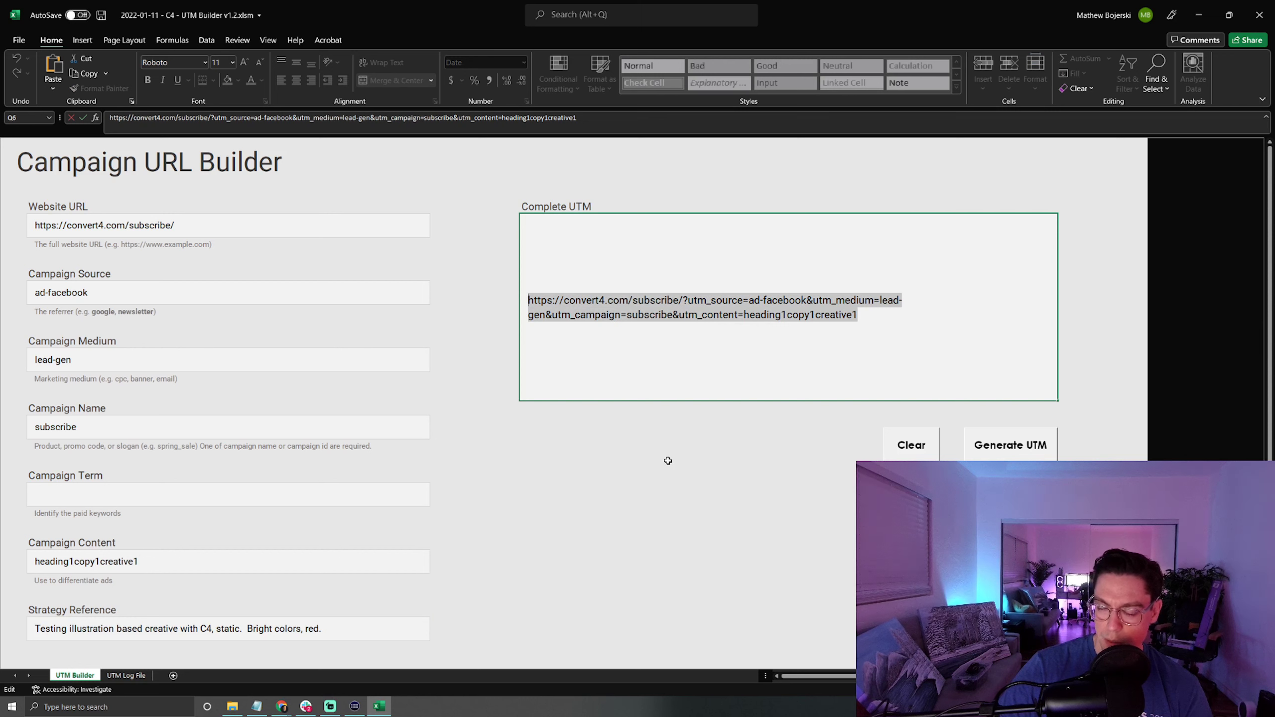
{"action": "key", "text": "Escape"}
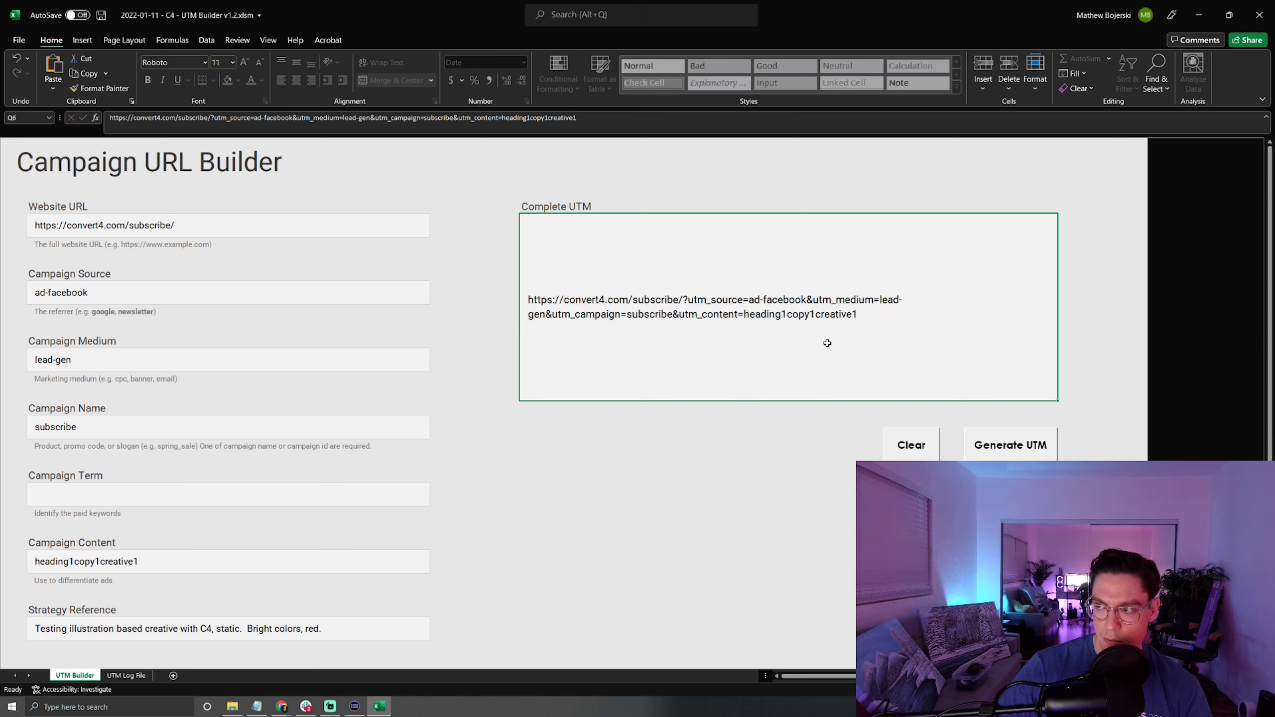
Check the ad-facebook source and lead-gen medium values within the generated link.
{"action": "double_click", "coordinate": [870, 313]}
{"action": "left_click_drag", "start_coordinate": [870, 313], "coordinate": [527, 300]}
{"action": "left_click", "coordinate": [675, 314]}
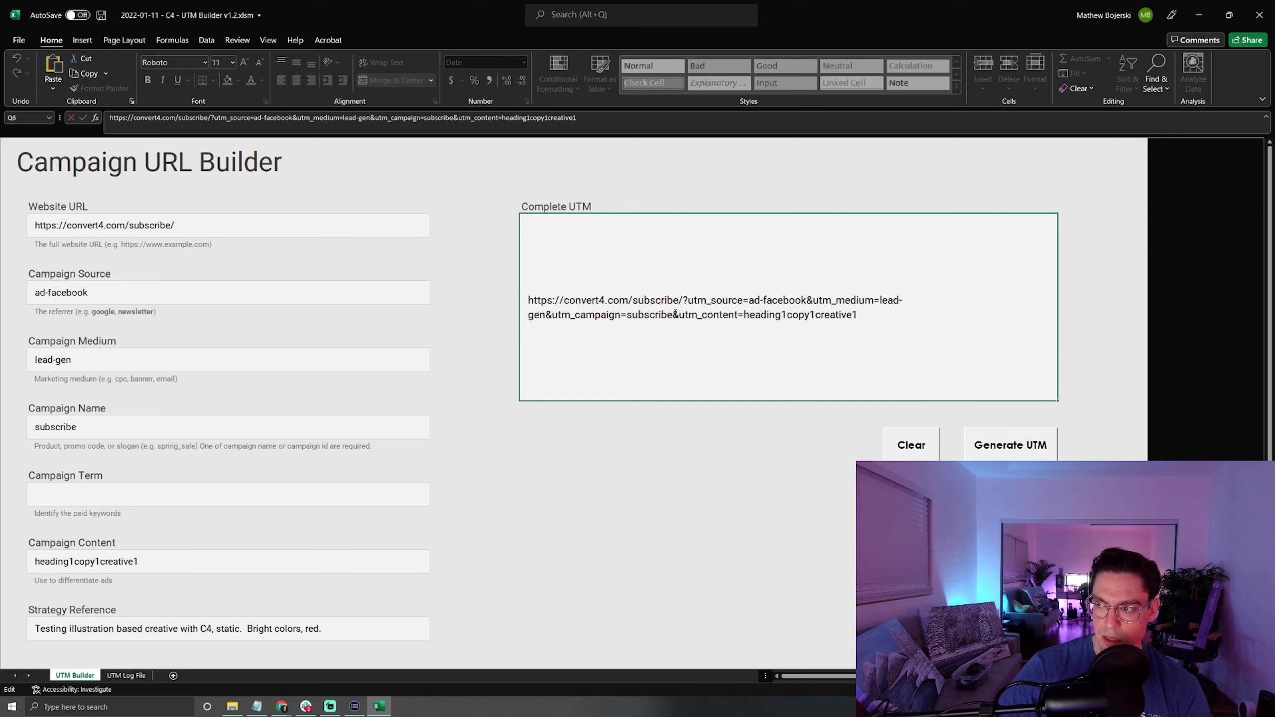
{"action": "left_click_drag", "start_coordinate": [750, 299], "coordinate": [806, 298]}
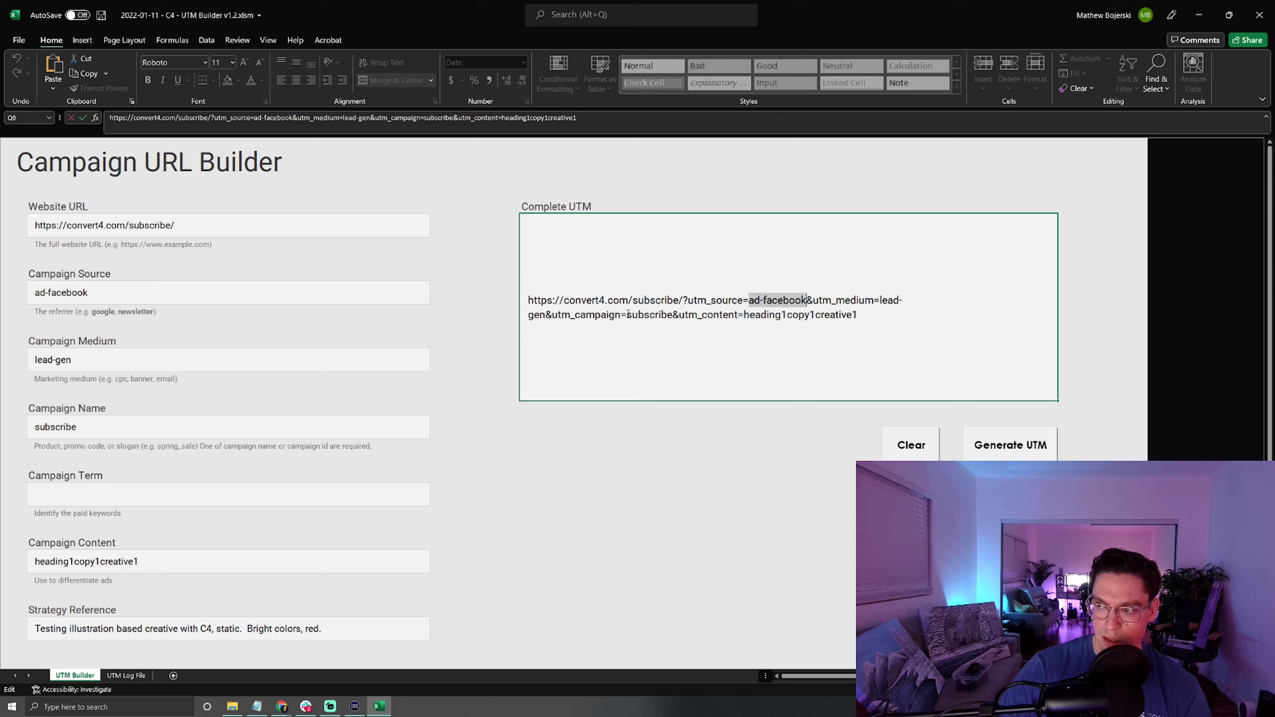
{"action": "left_click_drag", "start_coordinate": [535, 314], "coordinate": [876, 298]}
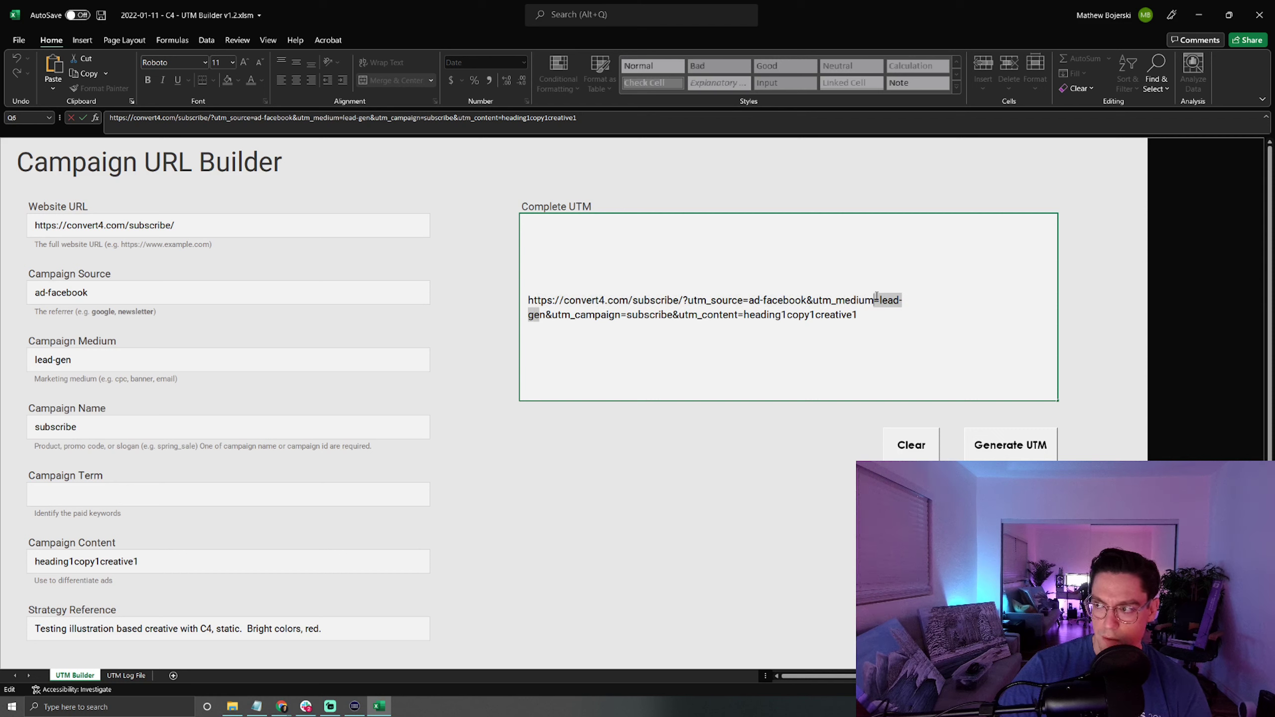
{"action": "left_click", "coordinate": [861, 325]}
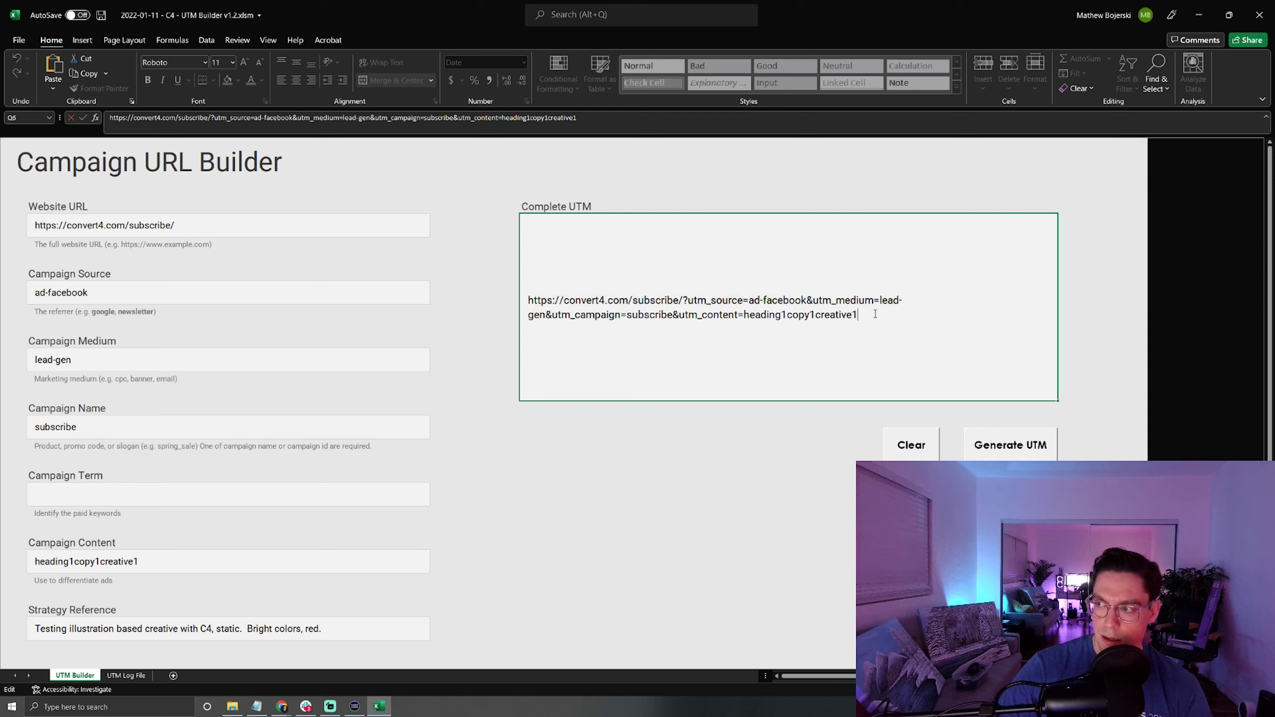
{"action": "left_click_drag", "start_coordinate": [875, 314], "coordinate": [536, 292]}
{"action": "left_click", "coordinate": [875, 315]}
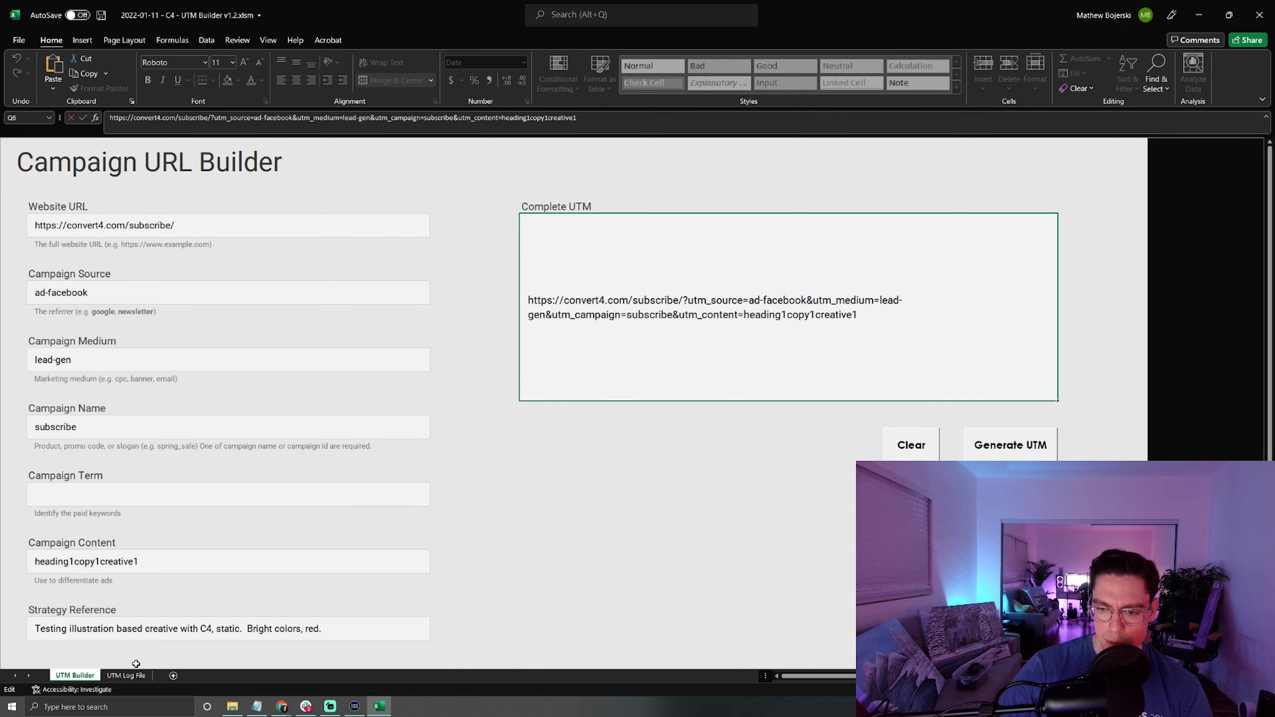
{"action": "left_click", "coordinate": [125, 675]}
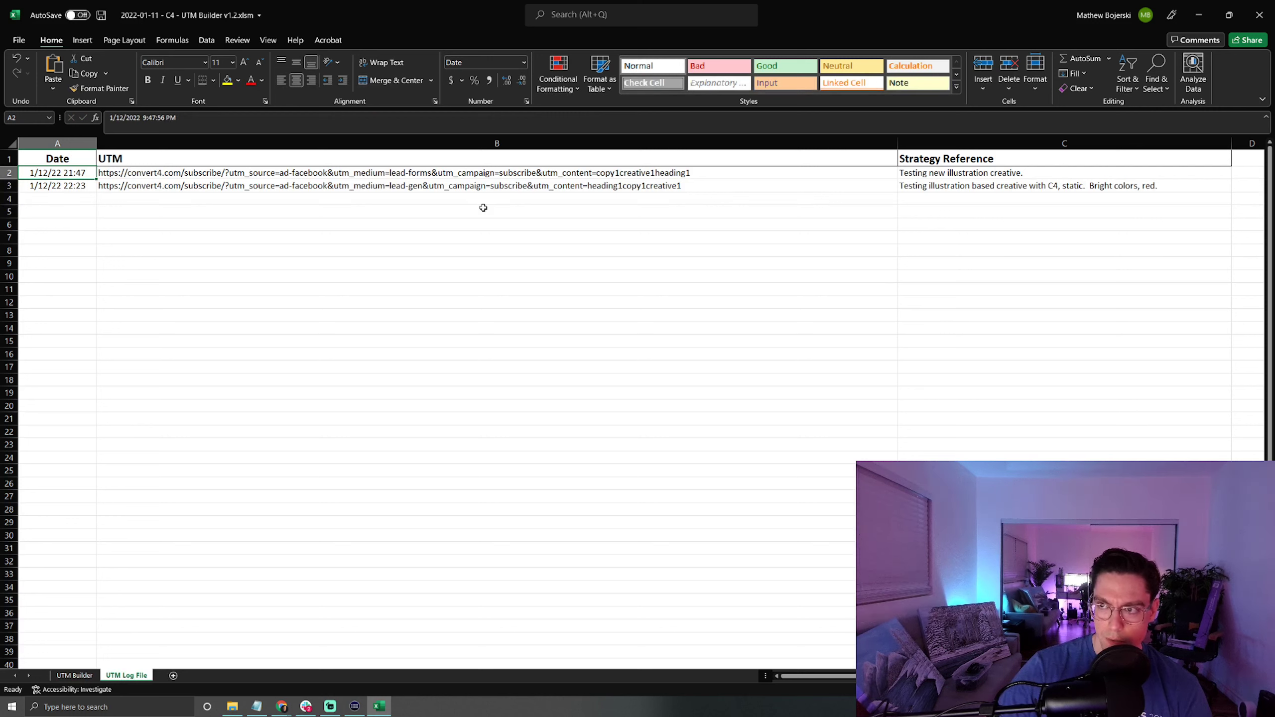
{"action": "left_click", "coordinate": [545, 210]}
{"action": "left_click", "coordinate": [544, 201]}
{"action": "left_click", "coordinate": [80, 196]}
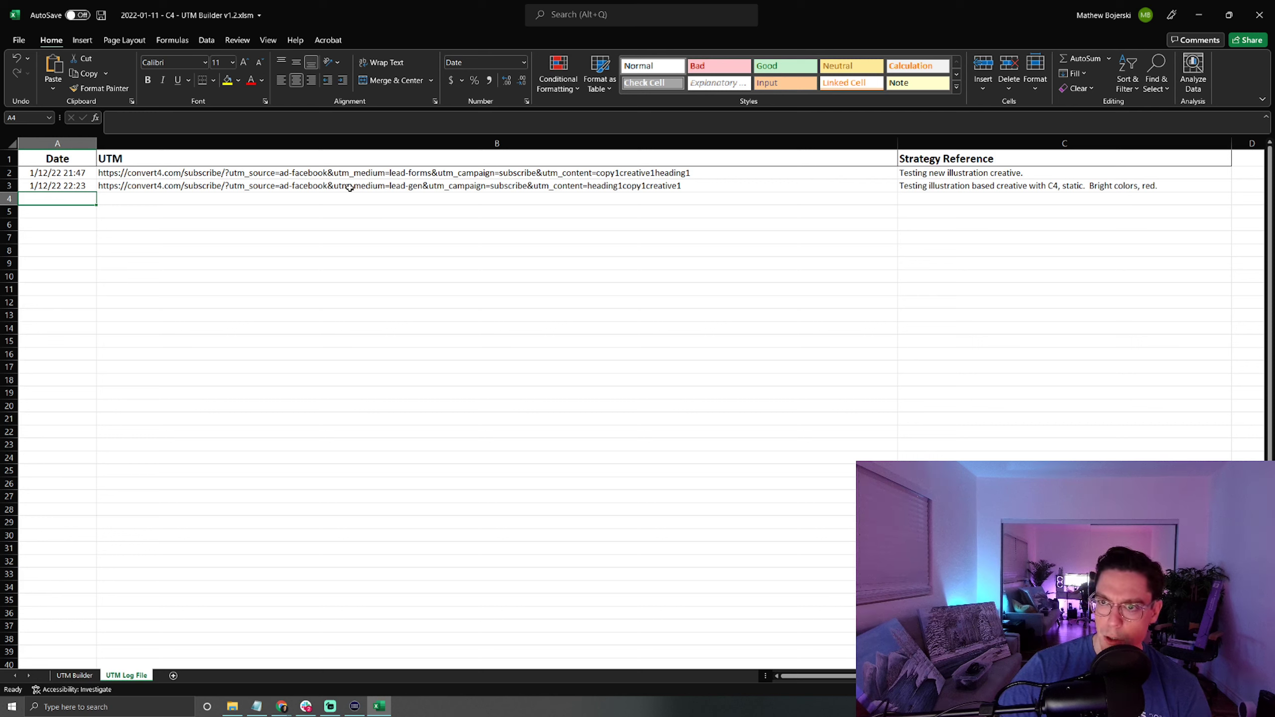
{"action": "left_click", "coordinate": [75, 675]}
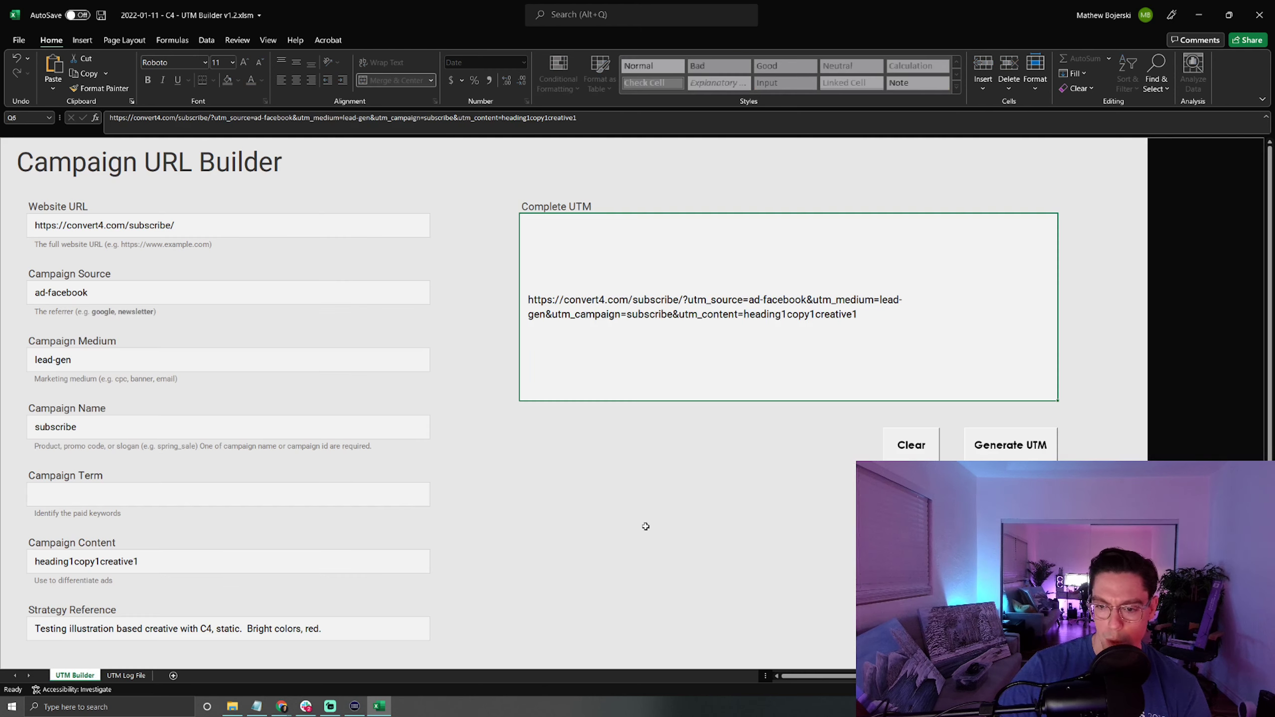
{"action": "left_click", "coordinate": [149, 675]}
{"action": "left_click", "coordinate": [68, 186]}
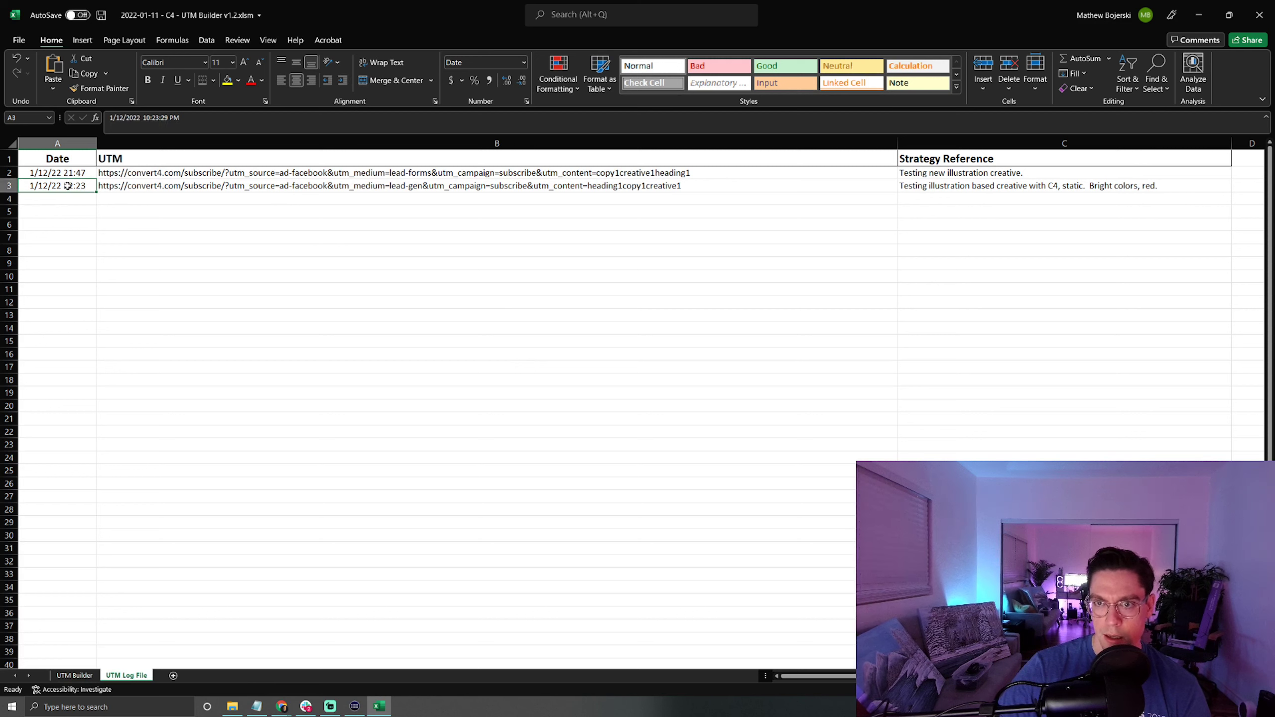
{"action": "left_click_drag", "start_coordinate": [67, 185], "coordinate": [570, 184]}
{"action": "left_click", "coordinate": [577, 215]}
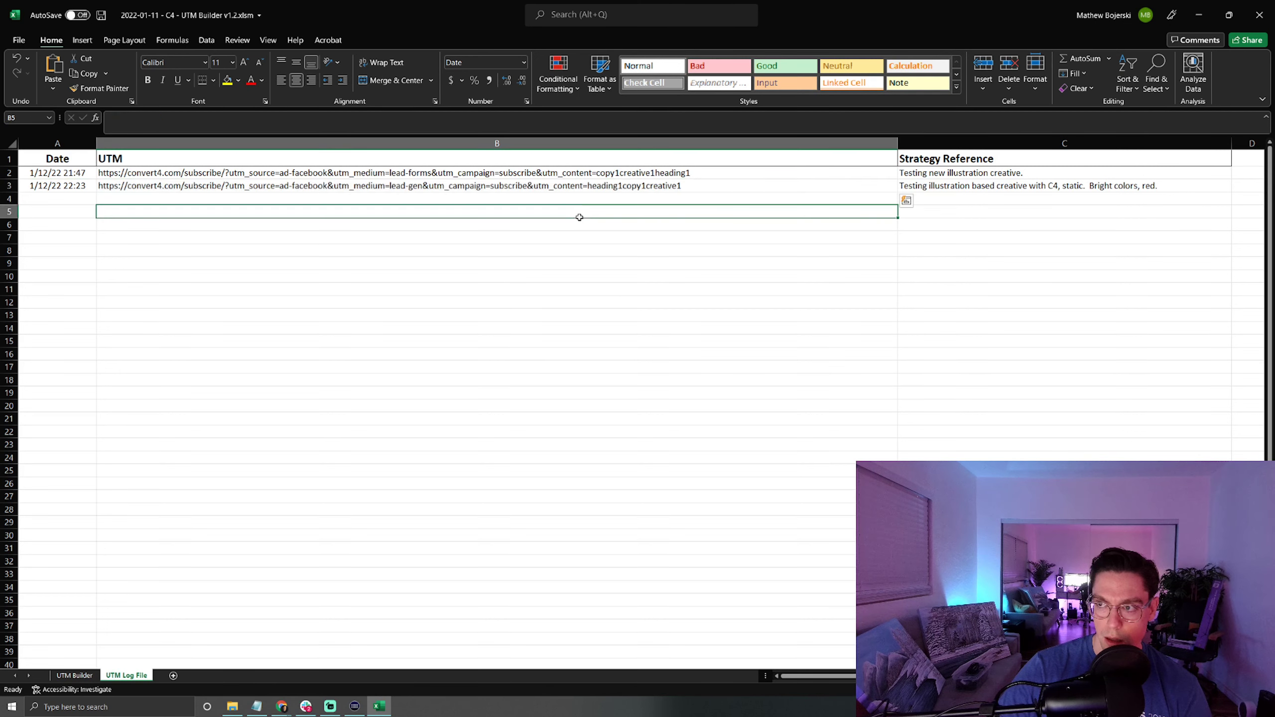
{"action": "left_click", "coordinate": [544, 187]}
{"action": "left_click", "coordinate": [67, 190]}
{"action": "left_click", "coordinate": [404, 187]}
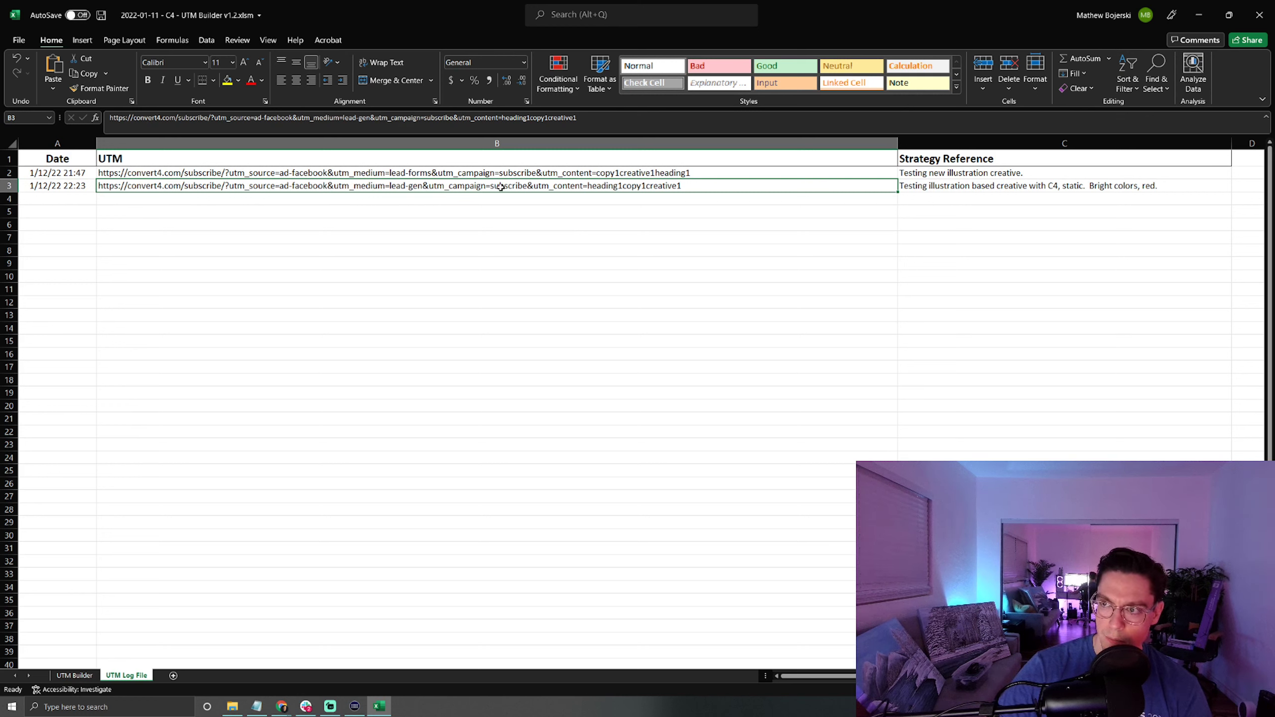
{"action": "left_click", "coordinate": [984, 188]}
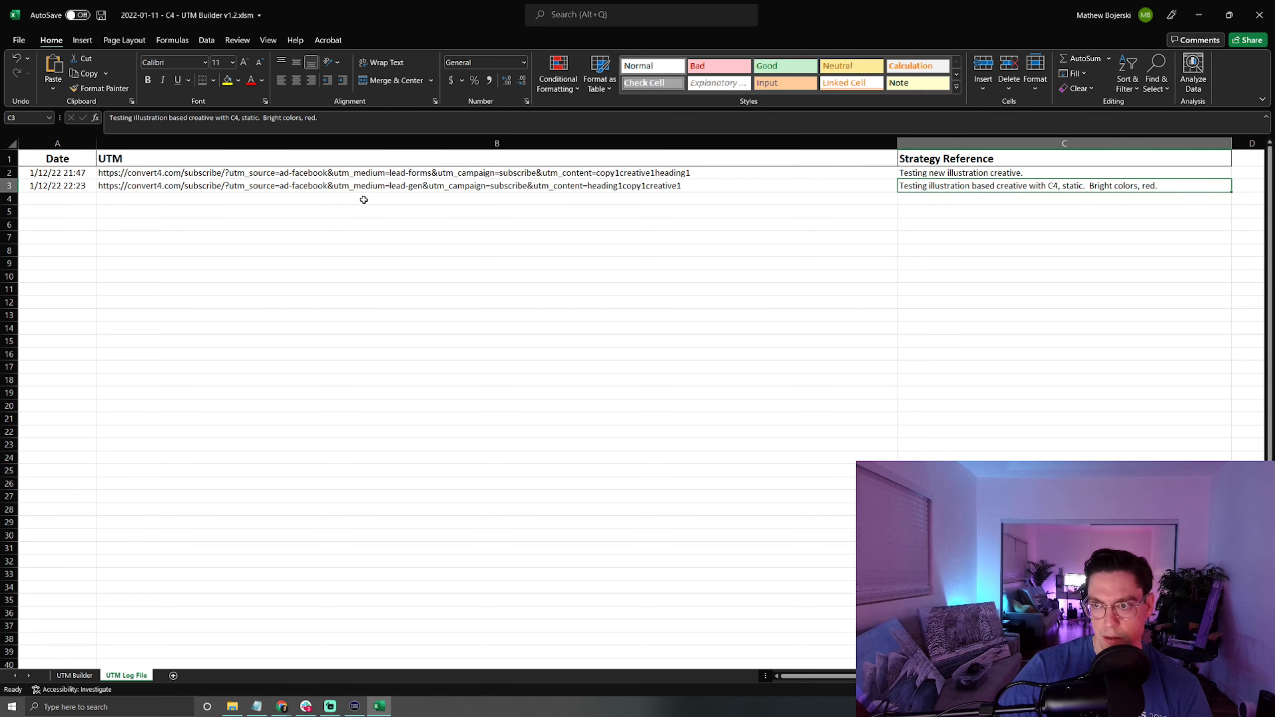
{"action": "left_click_drag", "start_coordinate": [445, 175], "coordinate": [906, 189]}
{"action": "left_click", "coordinate": [802, 200]}
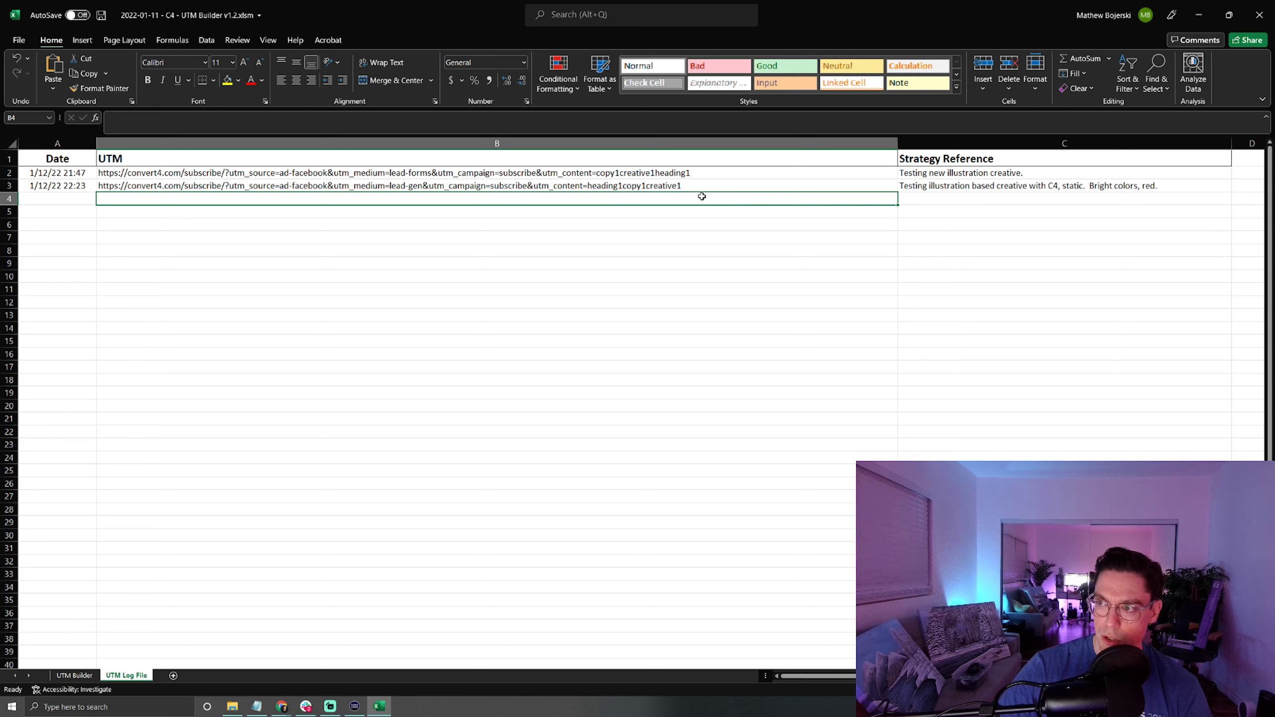
{"action": "left_click_drag", "start_coordinate": [642, 174], "coordinate": [677, 189]}
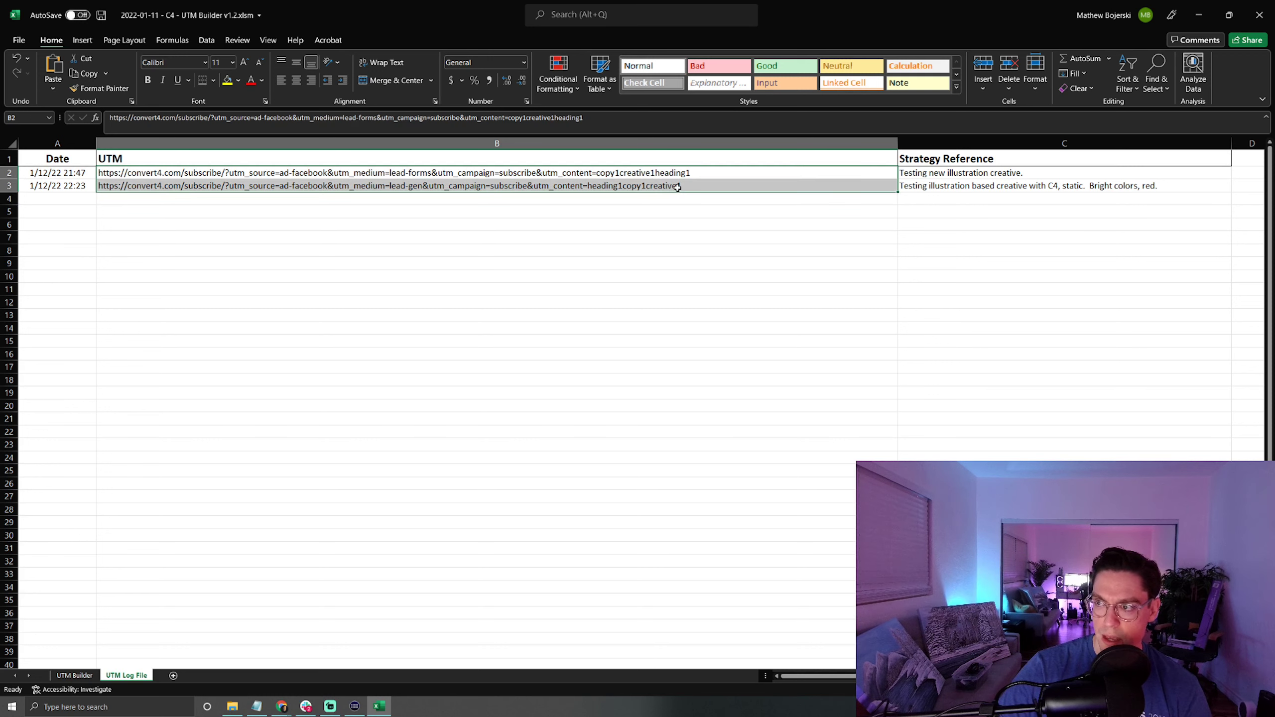
{"action": "left_click_drag", "start_coordinate": [953, 174], "coordinate": [955, 185]}
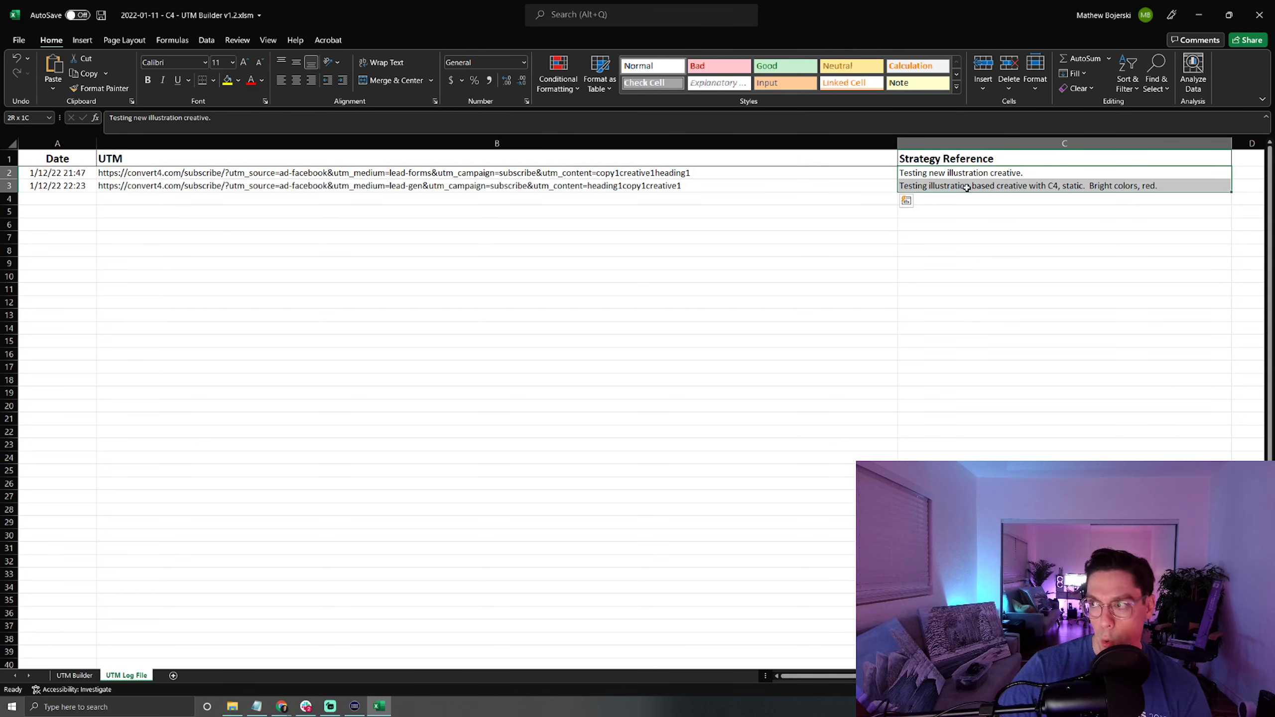
{"action": "left_click", "coordinate": [971, 197]}
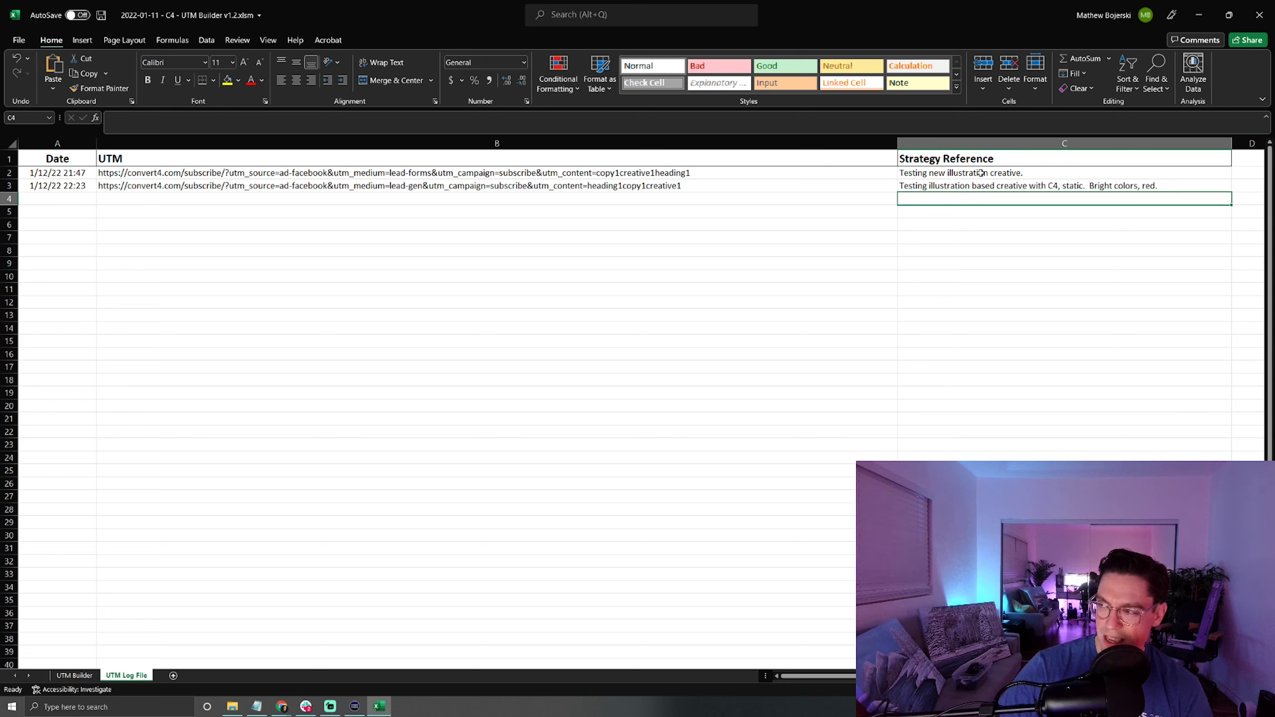
{"action": "left_click", "coordinate": [701, 198]}
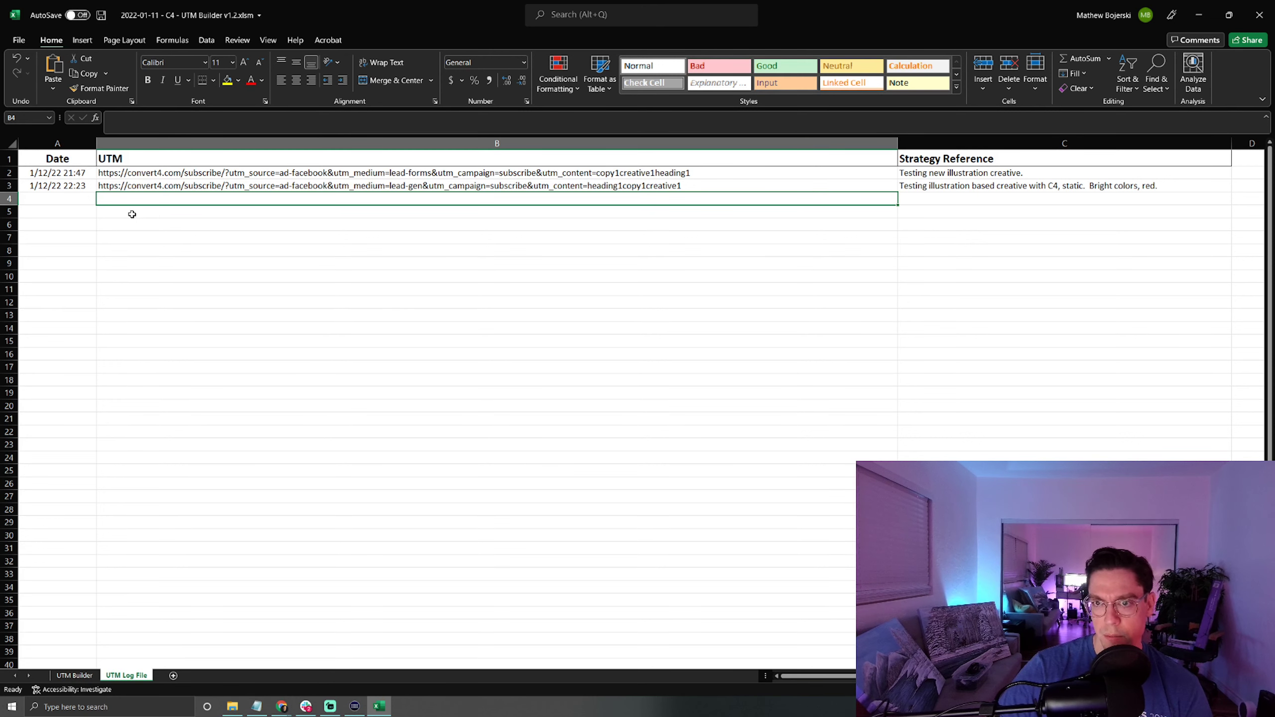
{"action": "key", "text": "Left"}
{"action": "left_click", "coordinate": [137, 199]}
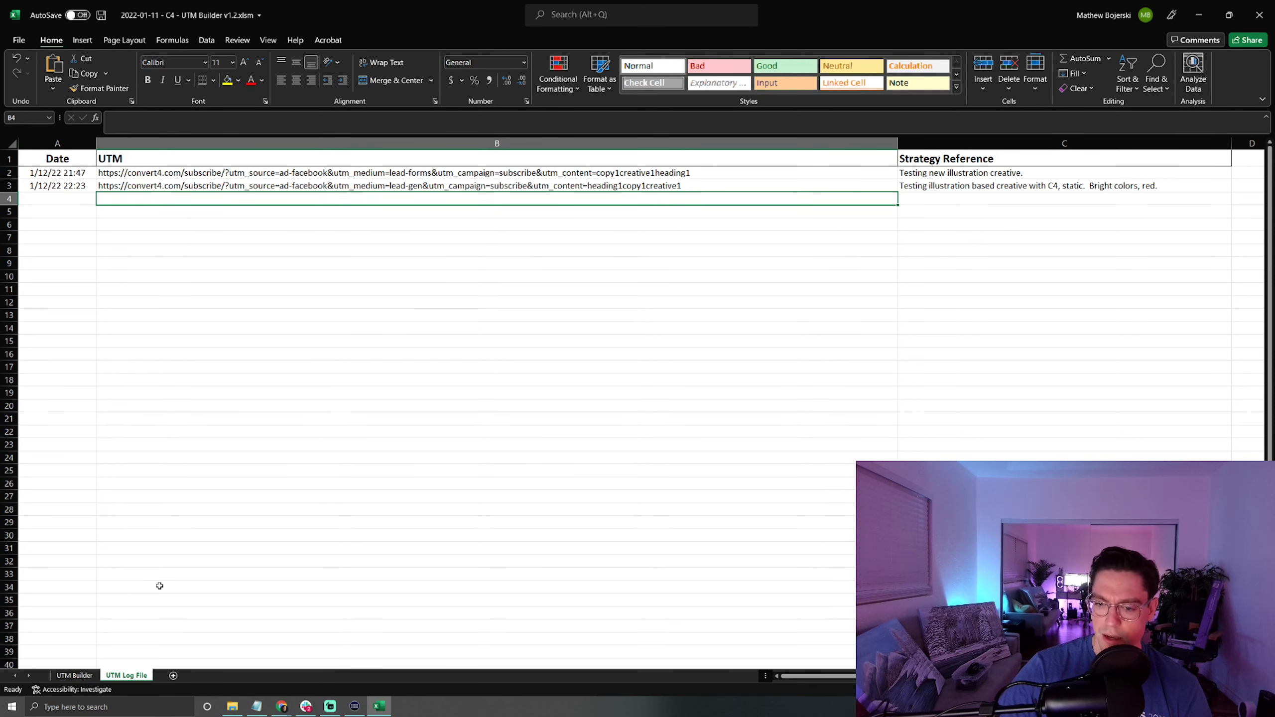
{"action": "left_click", "coordinate": [71, 675]}
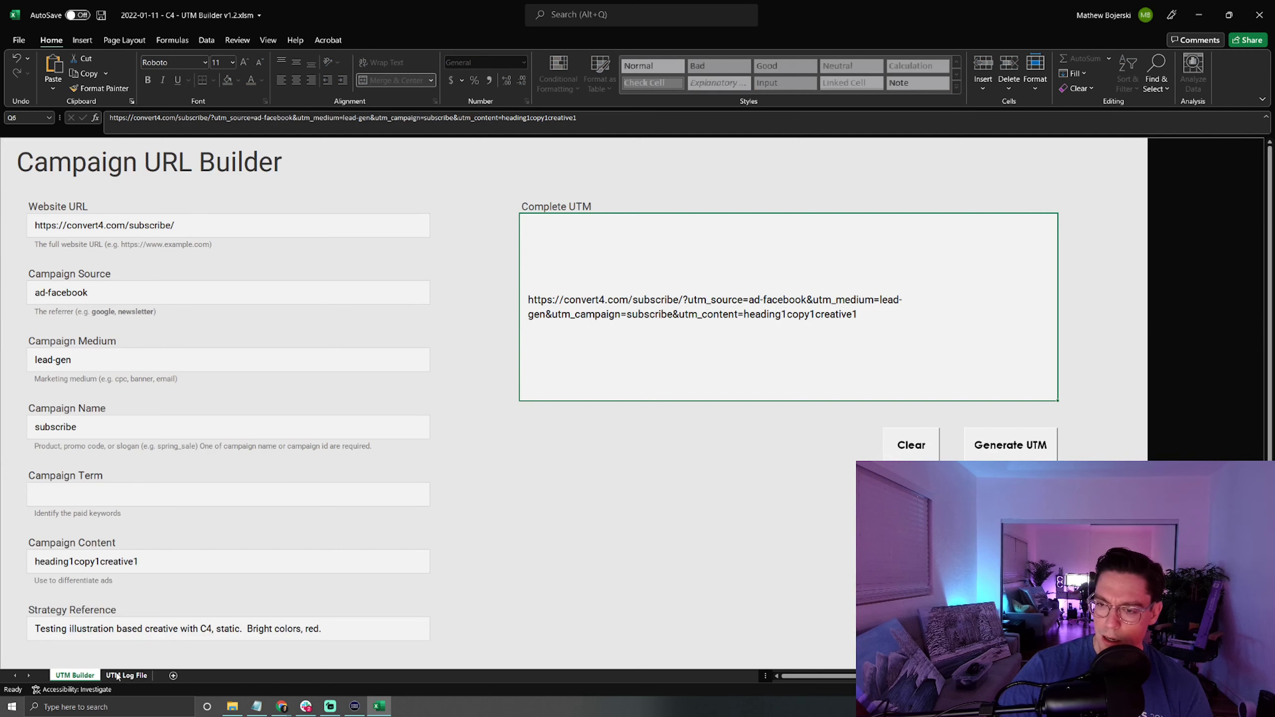
Bring the Convert4 subscribe page in Chrome forward beside the workbook.
{"action": "mouse_move", "coordinate": [281, 706]}
{"action": "left_click", "coordinate": [365, 658]}
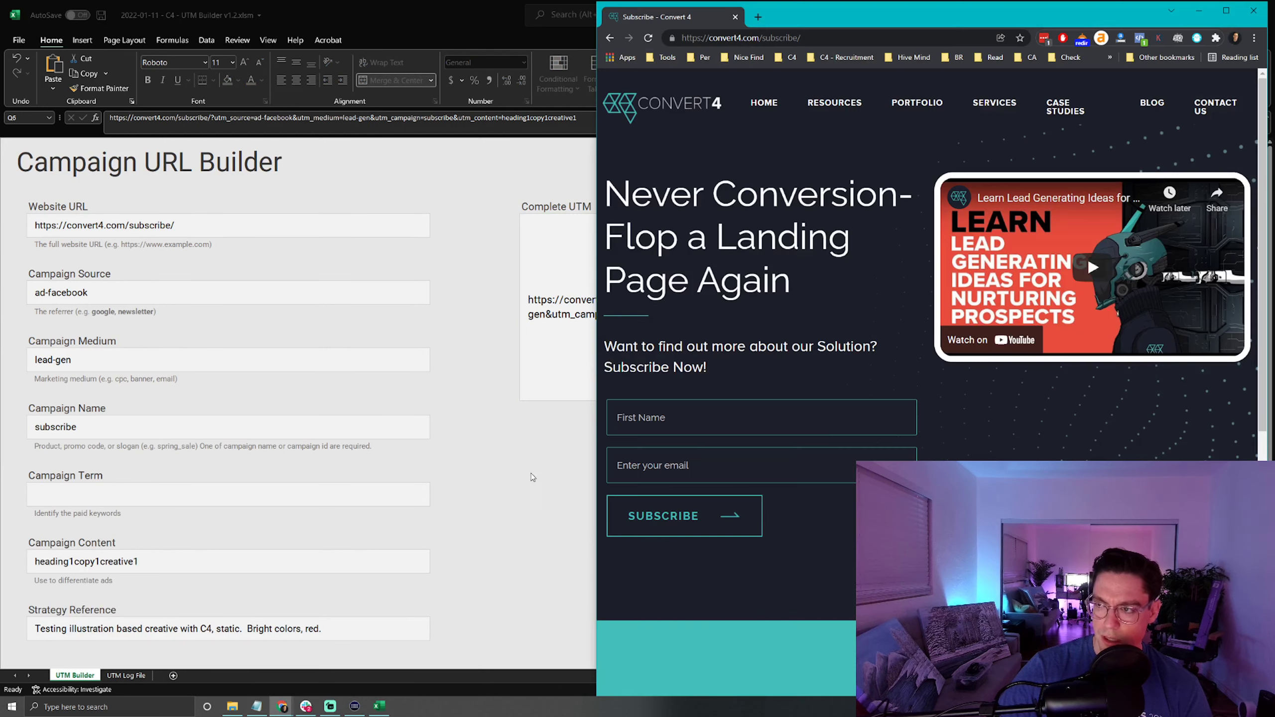